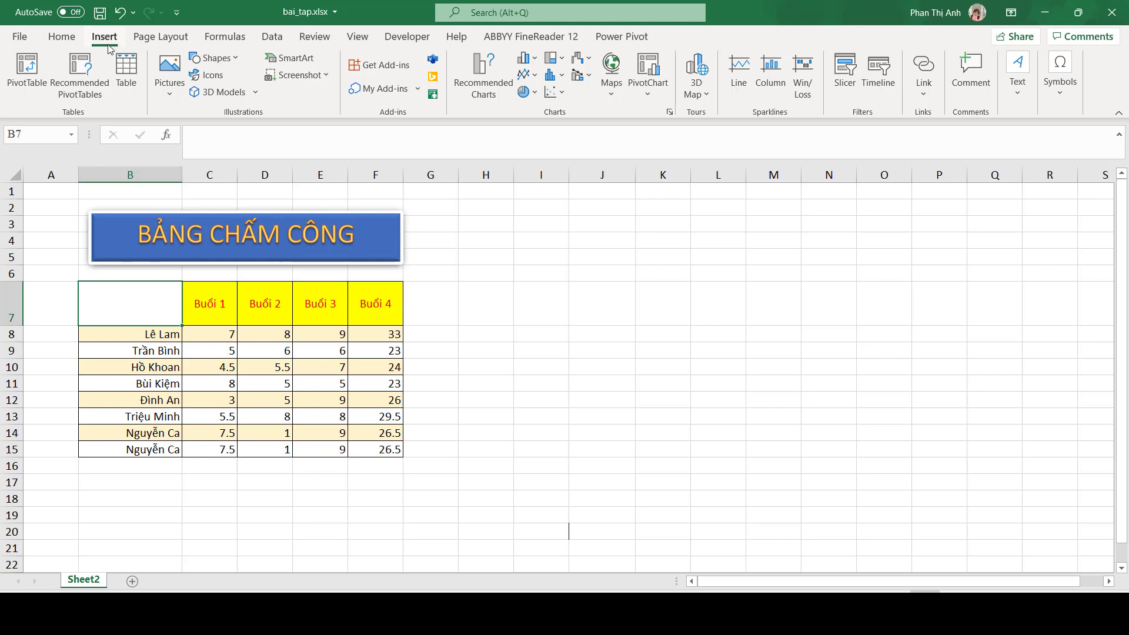
Browse the Insert Shapes gallery for the Right Triangle in Basic Shapes
click(234, 60)
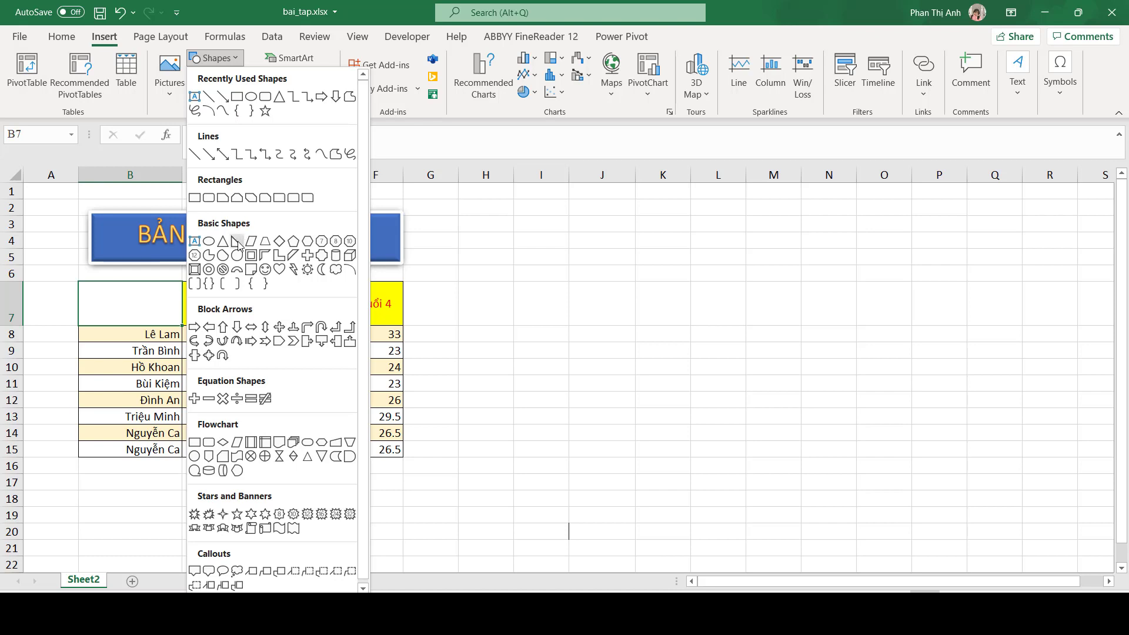
key(Escape)
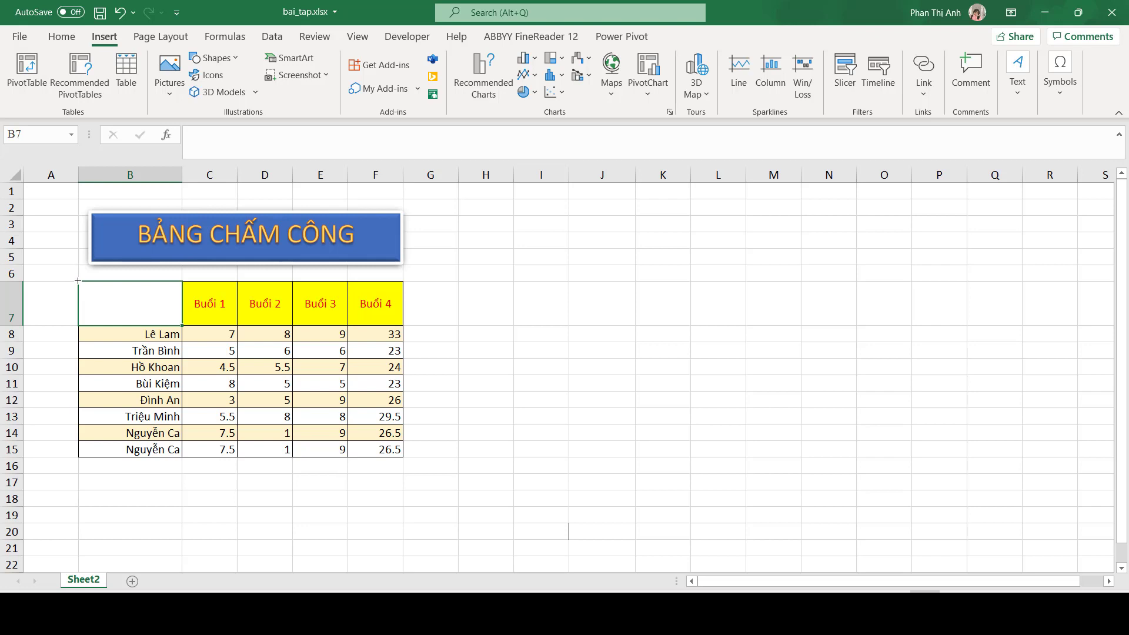
Drag out a right triangle across B7's full width and align its corner with the cell's top-left
drag(77, 281, 105, 323)
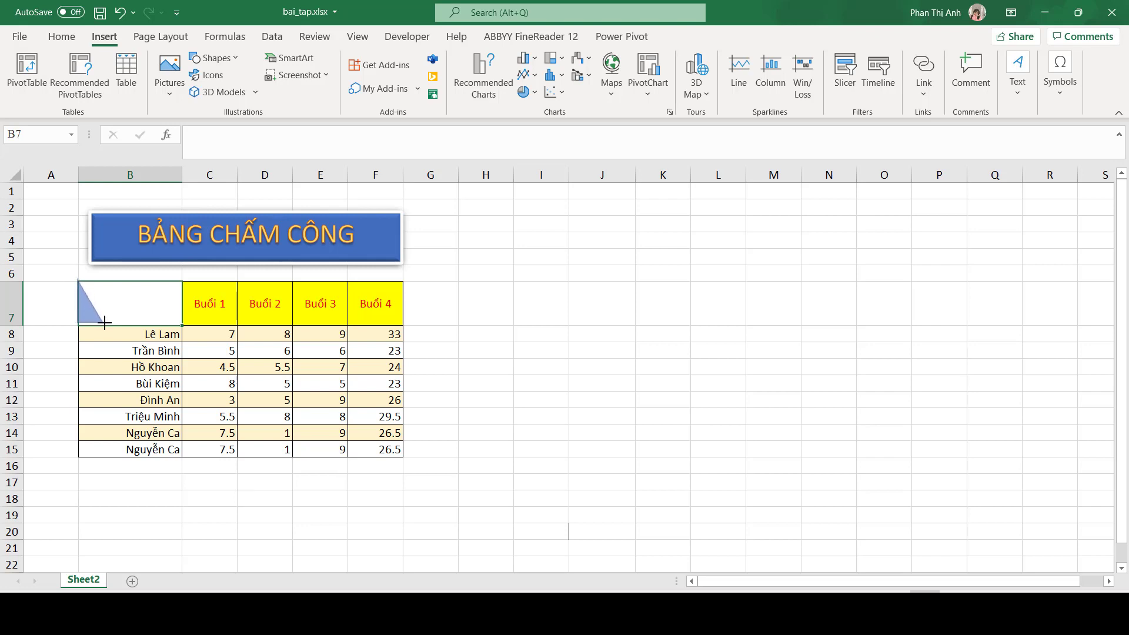
drag(105, 323, 183, 325)
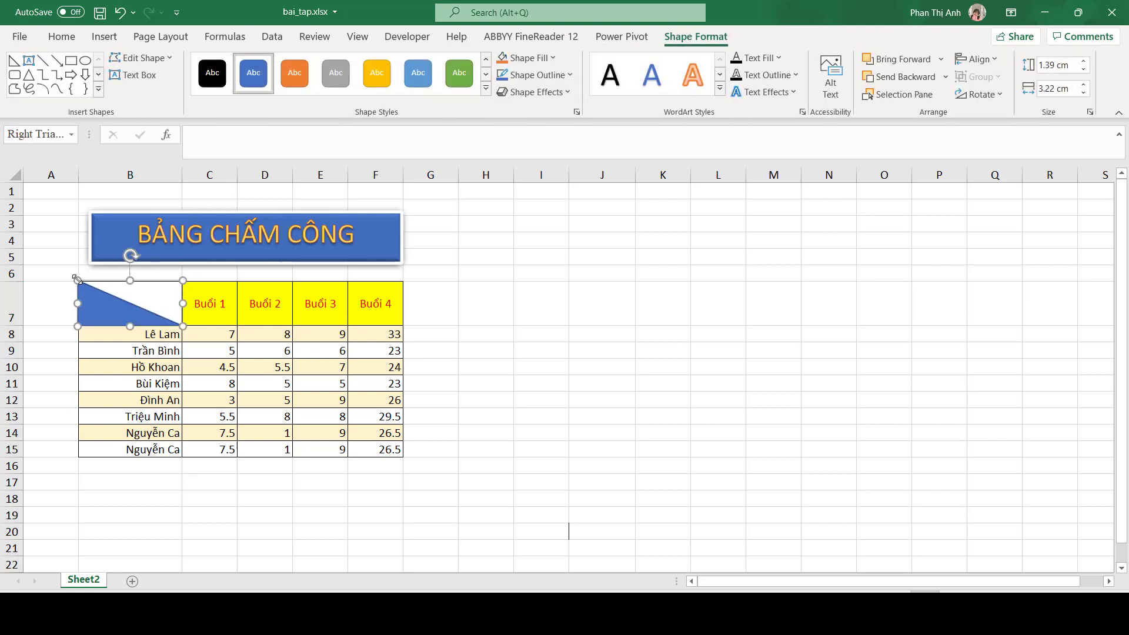
drag(75, 278, 79, 279)
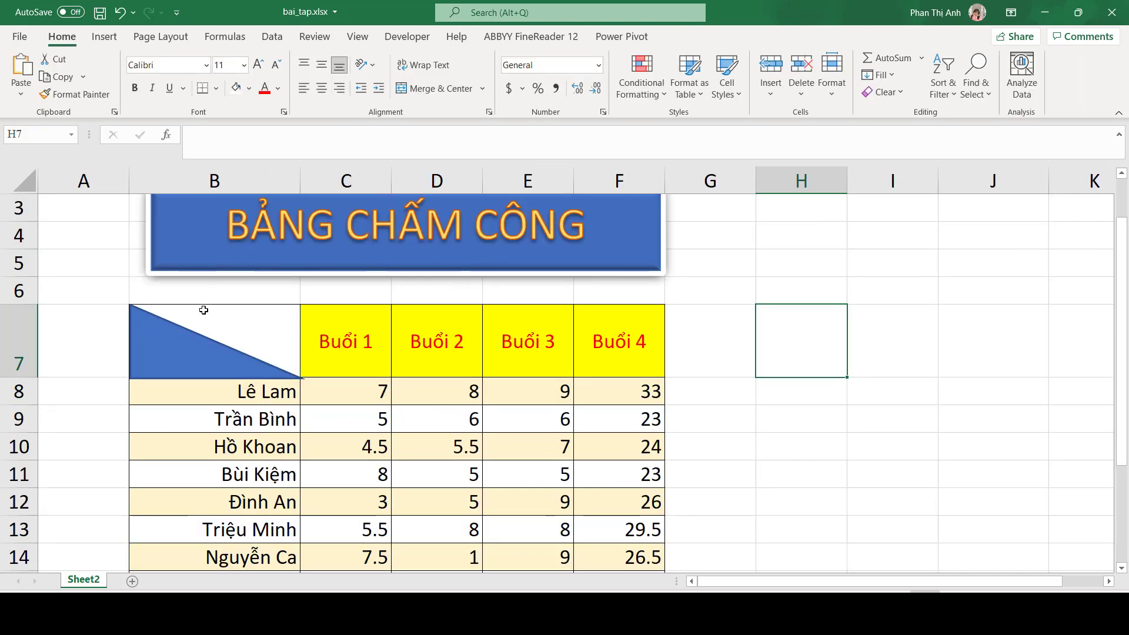
Type the label 'Họ Tên' inside the B7 triangle with Edit Text, then select it
click(164, 347)
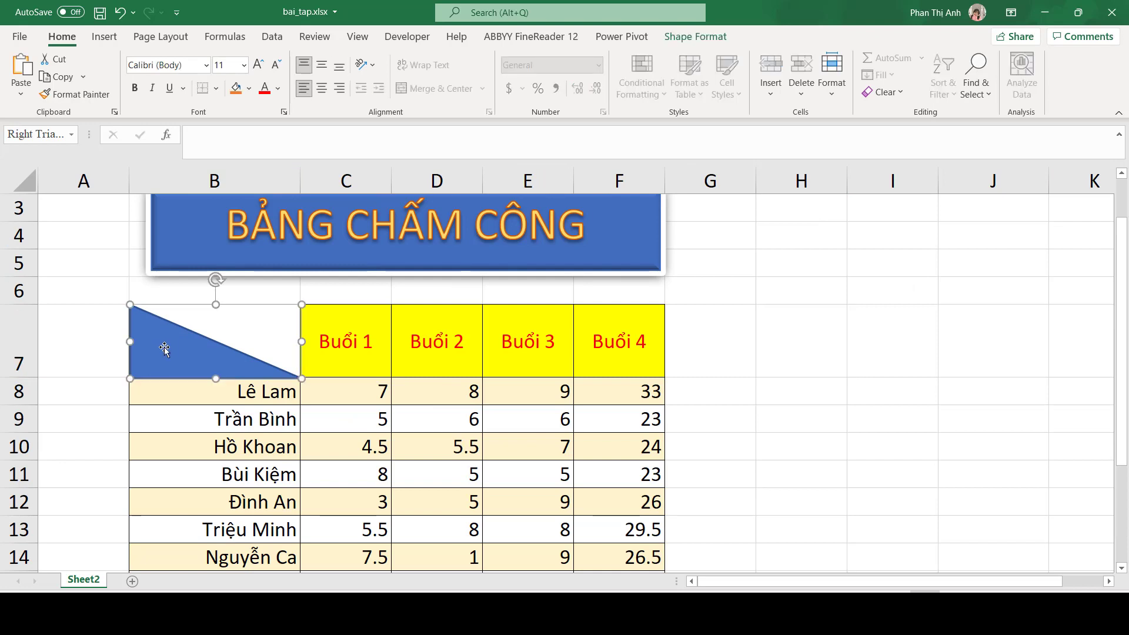
right_click(165, 347)
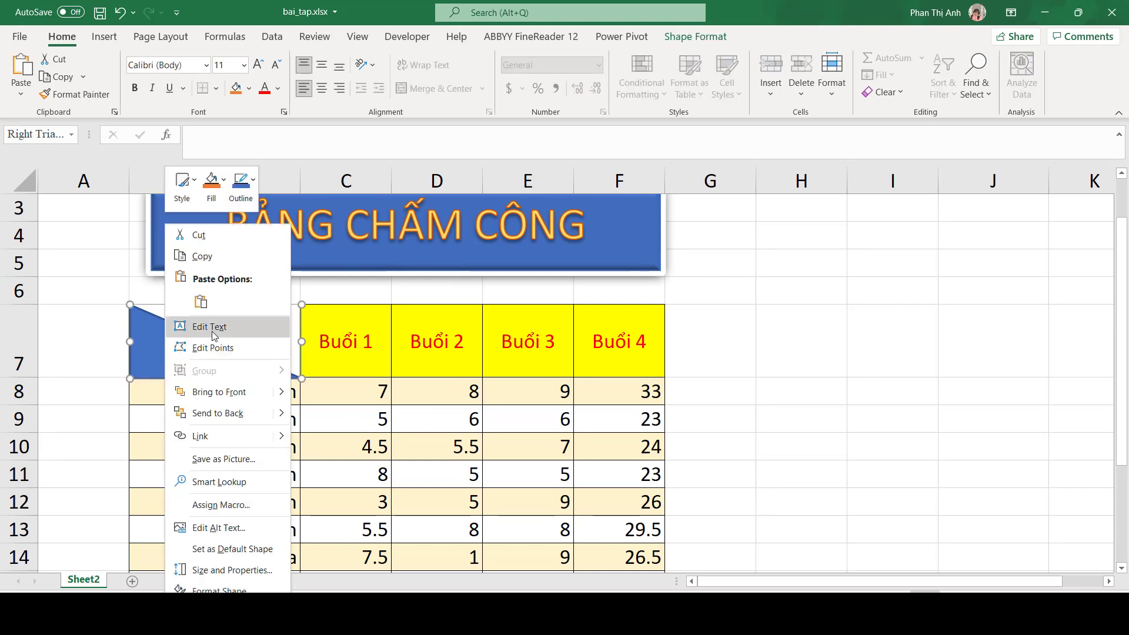
click(211, 327)
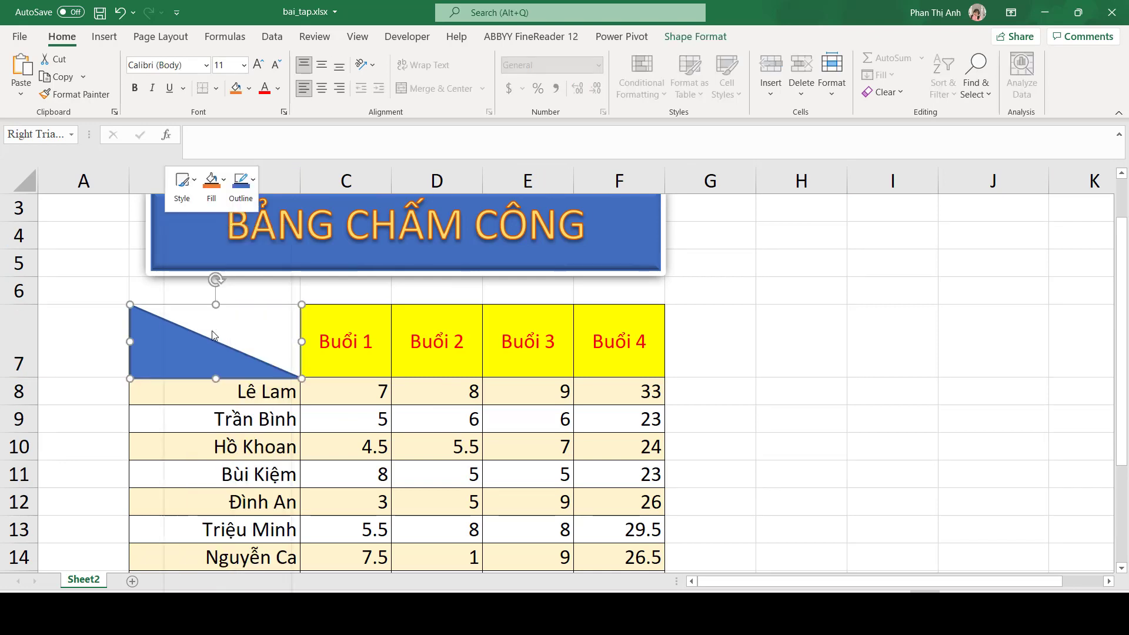
click(166, 373)
text(Ho)
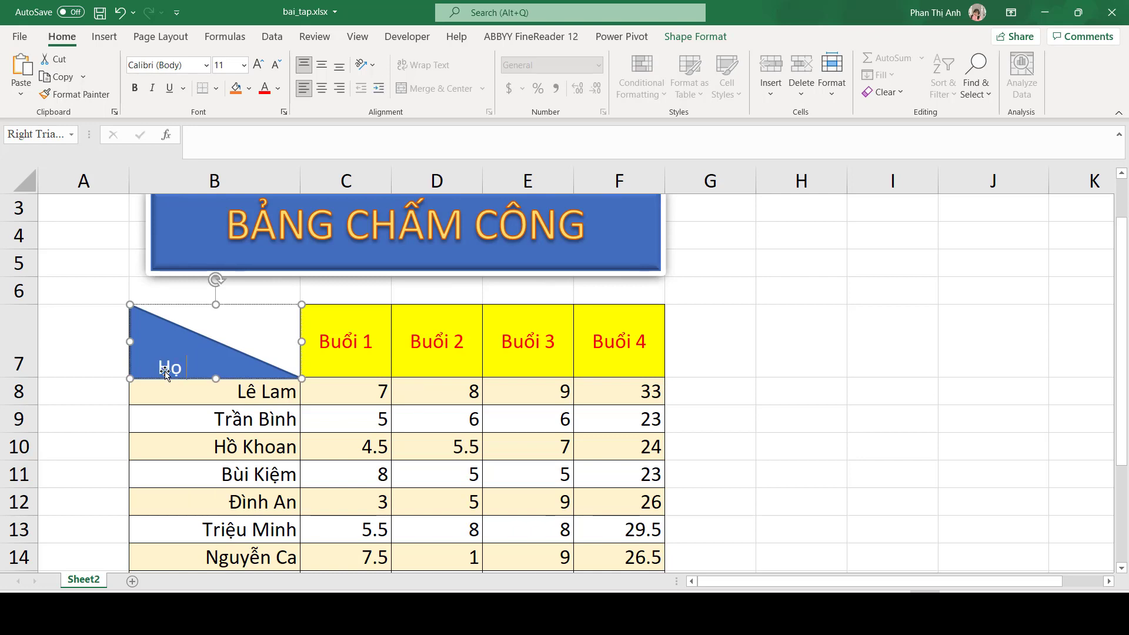
text( Ten)
drag(188, 396, 155, 371)
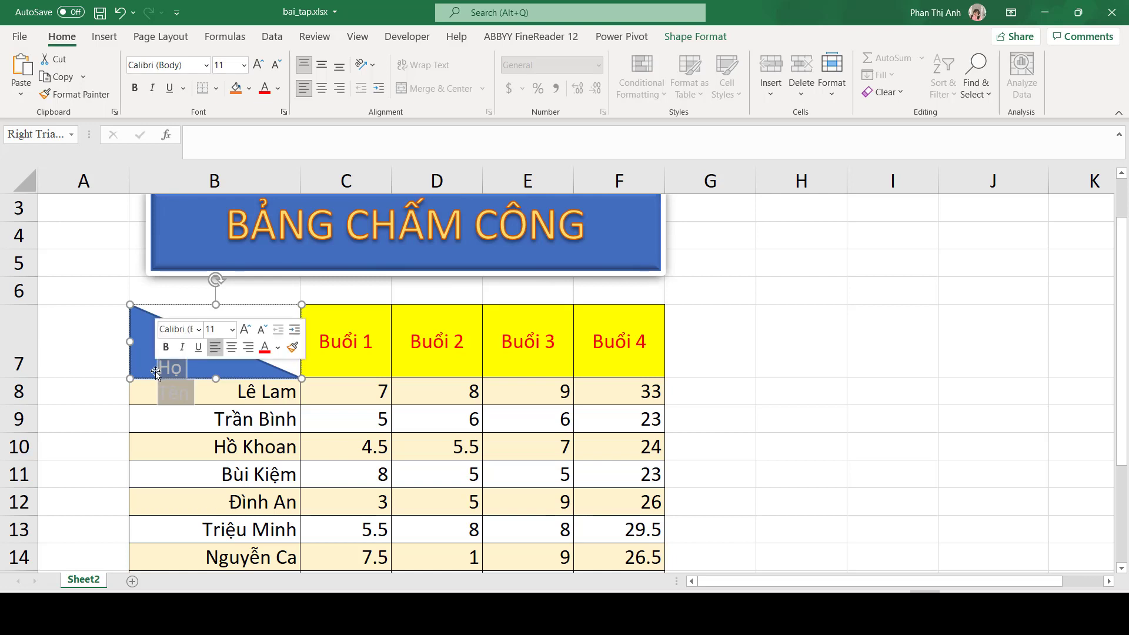
Give the triangle's text a 0.2 cm left margin and a 0 cm top margin
right_click(170, 376)
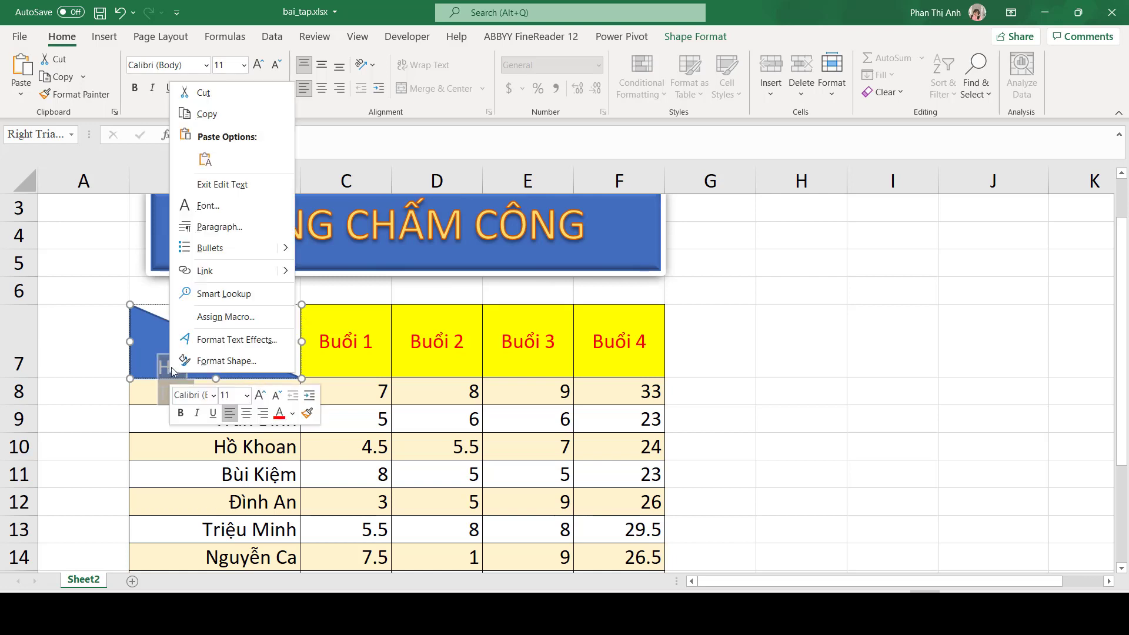
click(207, 340)
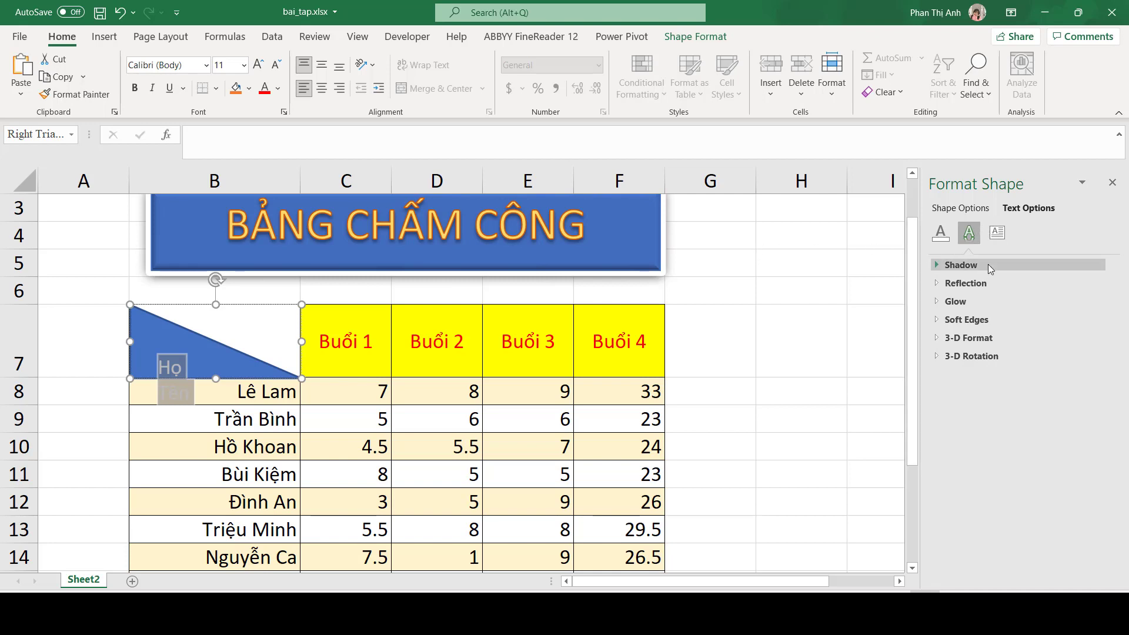
click(998, 233)
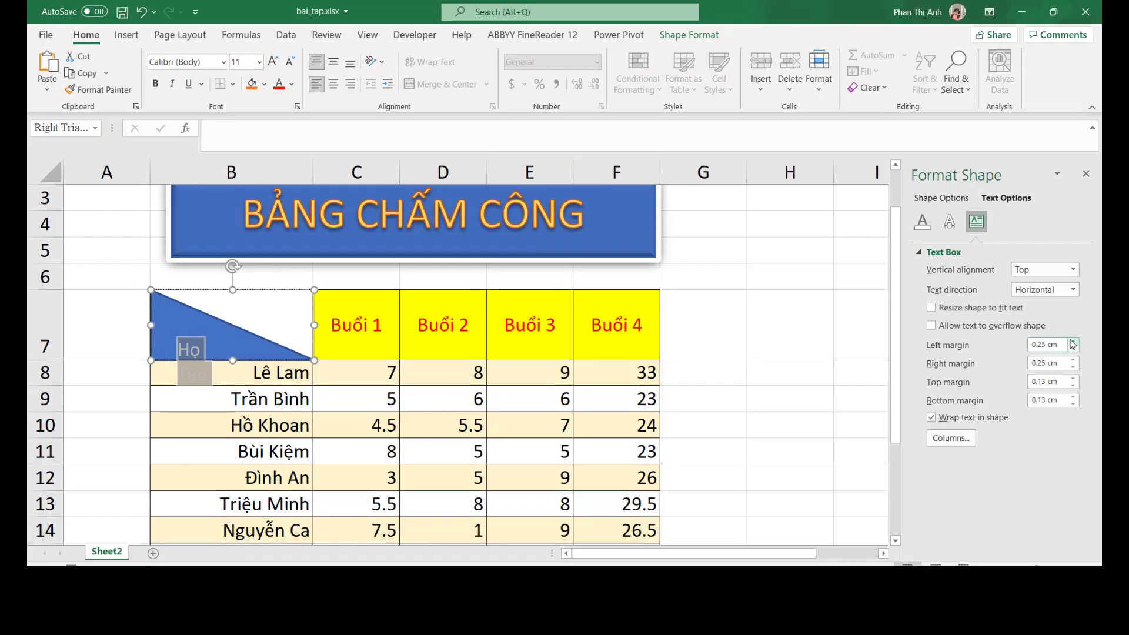
click(1098, 359)
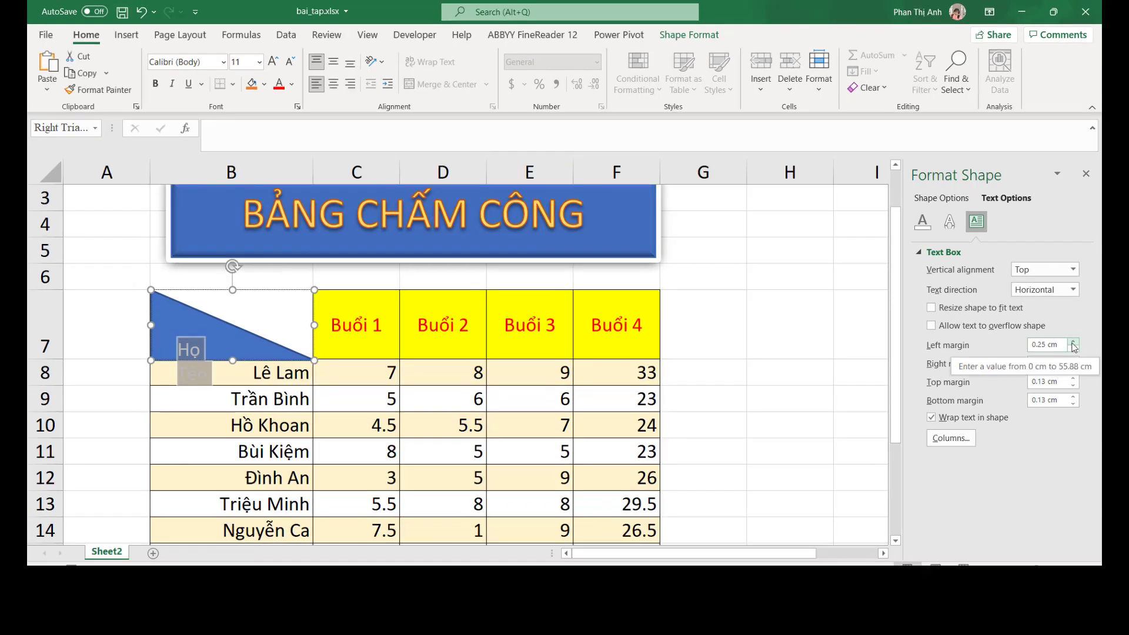
click(1073, 347)
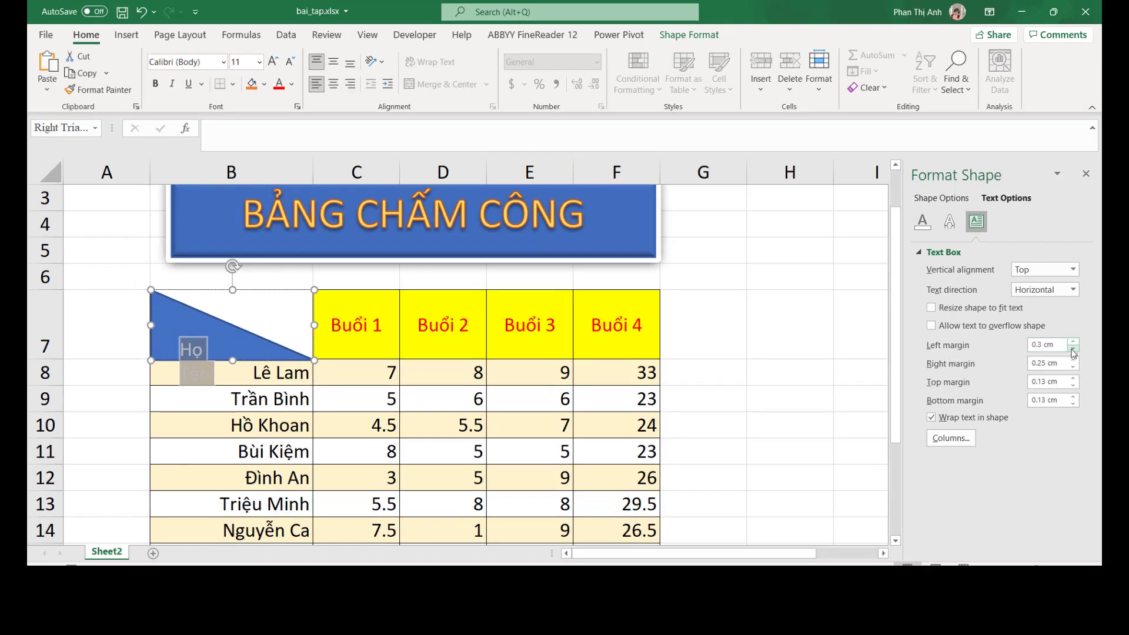
click(1073, 386)
click(1073, 388)
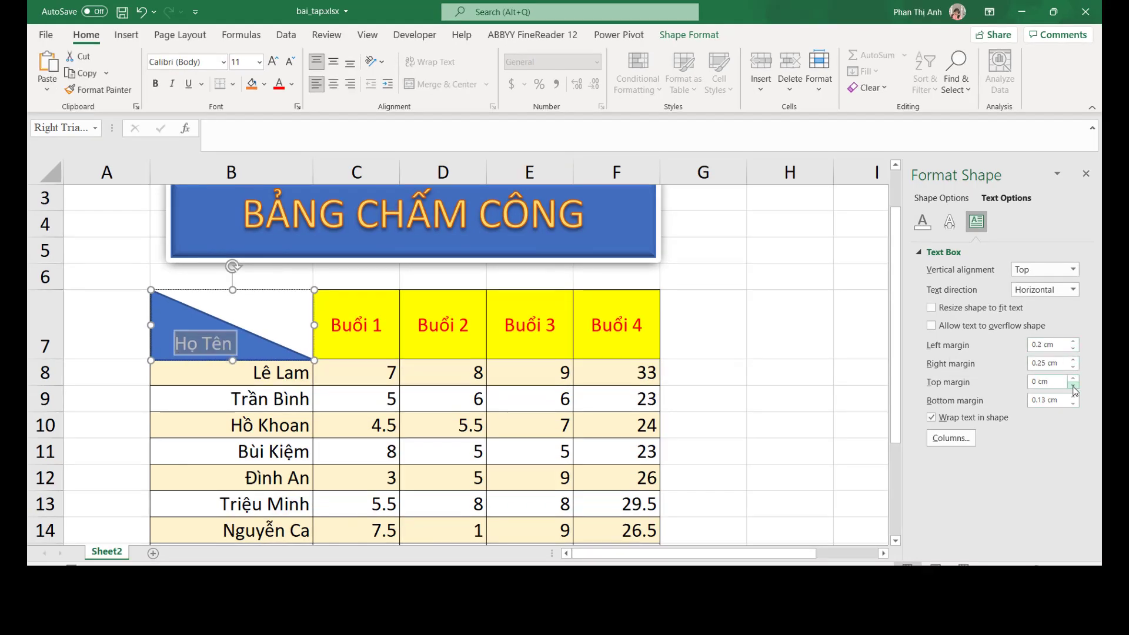
click(1086, 175)
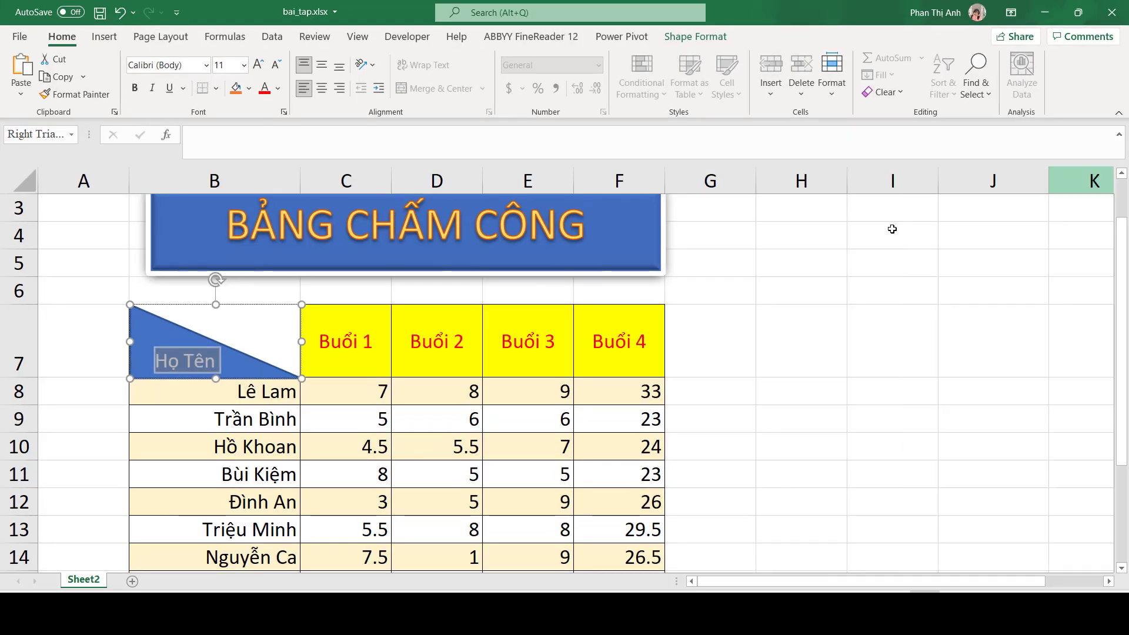
Deselect the triangle and pick Text Box from Insert > Text
click(247, 419)
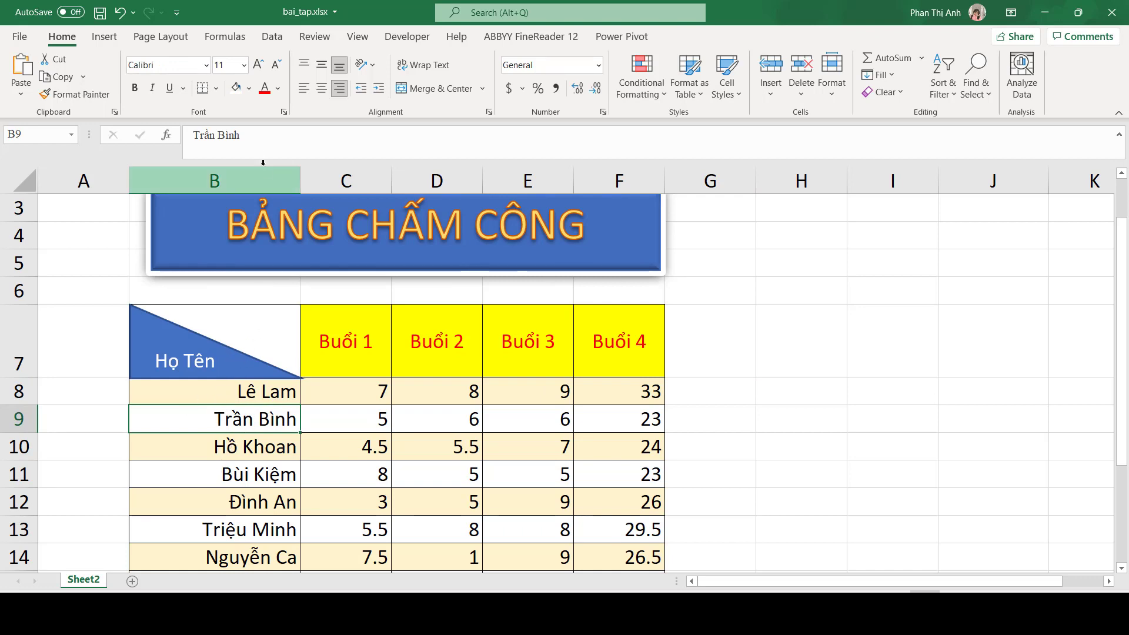
click(101, 43)
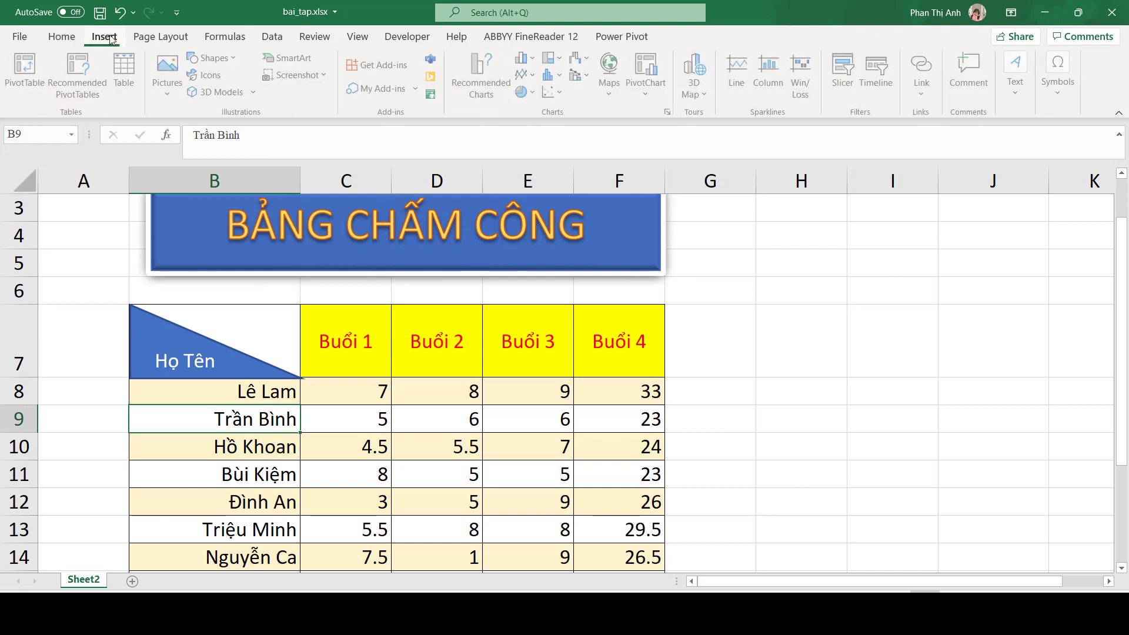
click(1021, 100)
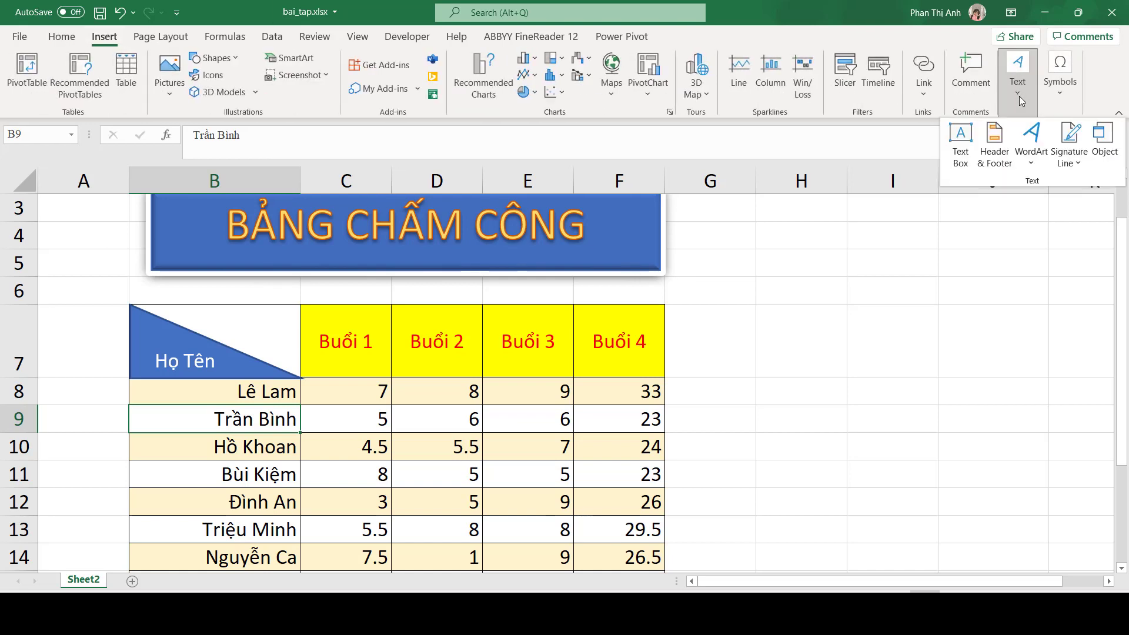
click(964, 170)
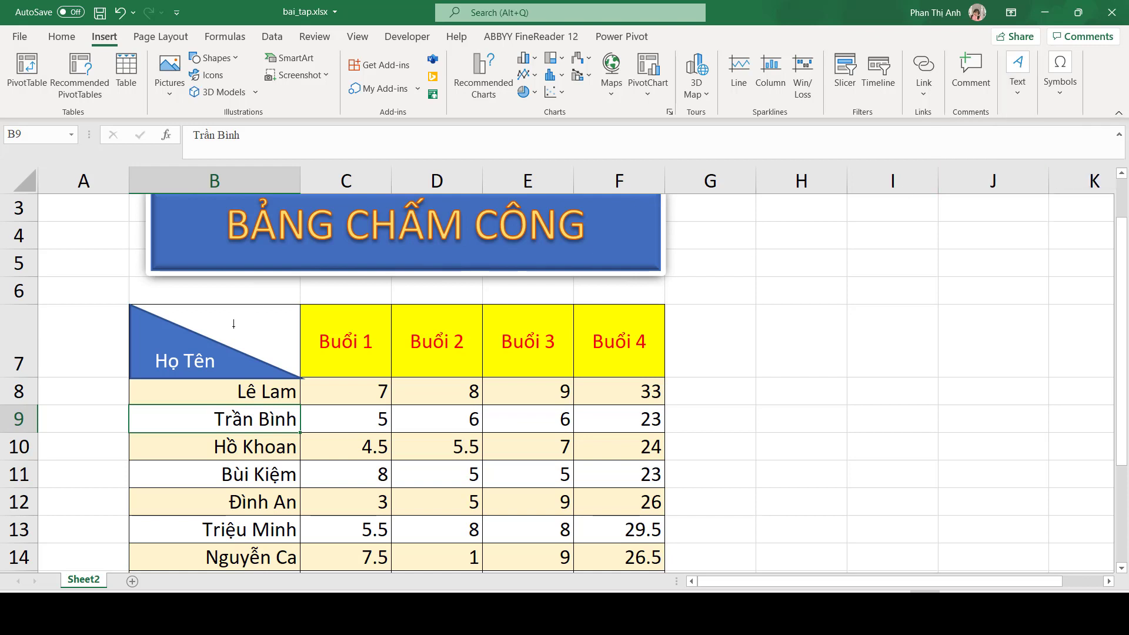
Draw a text box in B7's upper-right corner, enter 'Buổi' and select the word
drag(215, 323, 283, 349)
drag(282, 349, 288, 350)
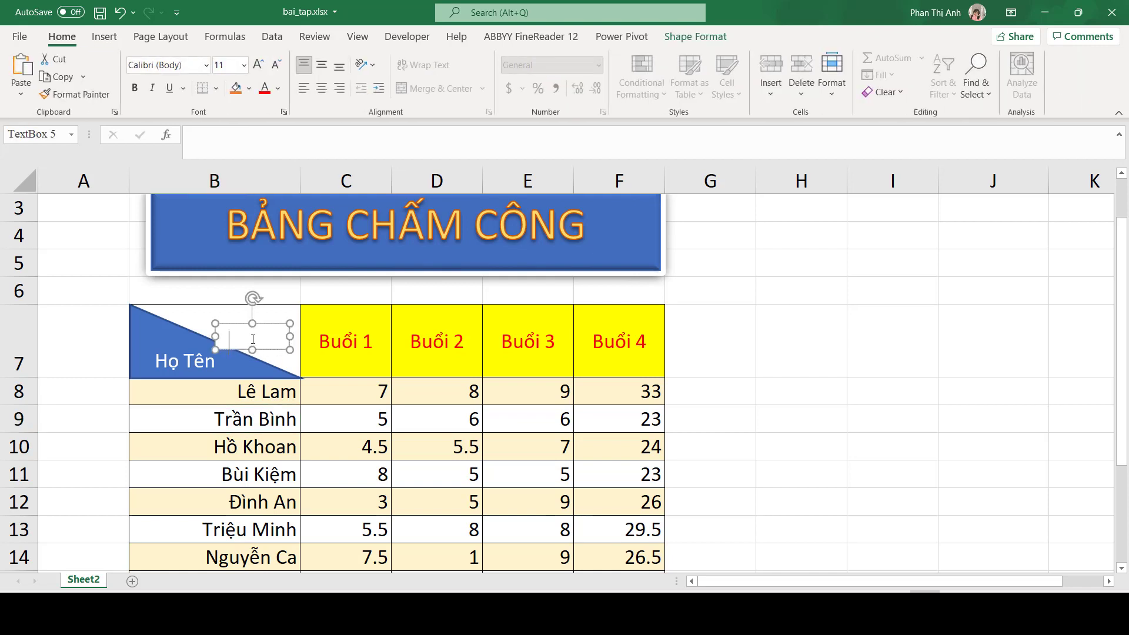
text(B)
key(BackSpace)
key(BackSpace)
key(BackSpace)
key(BackSpace)
text(Bu)
click(286, 369)
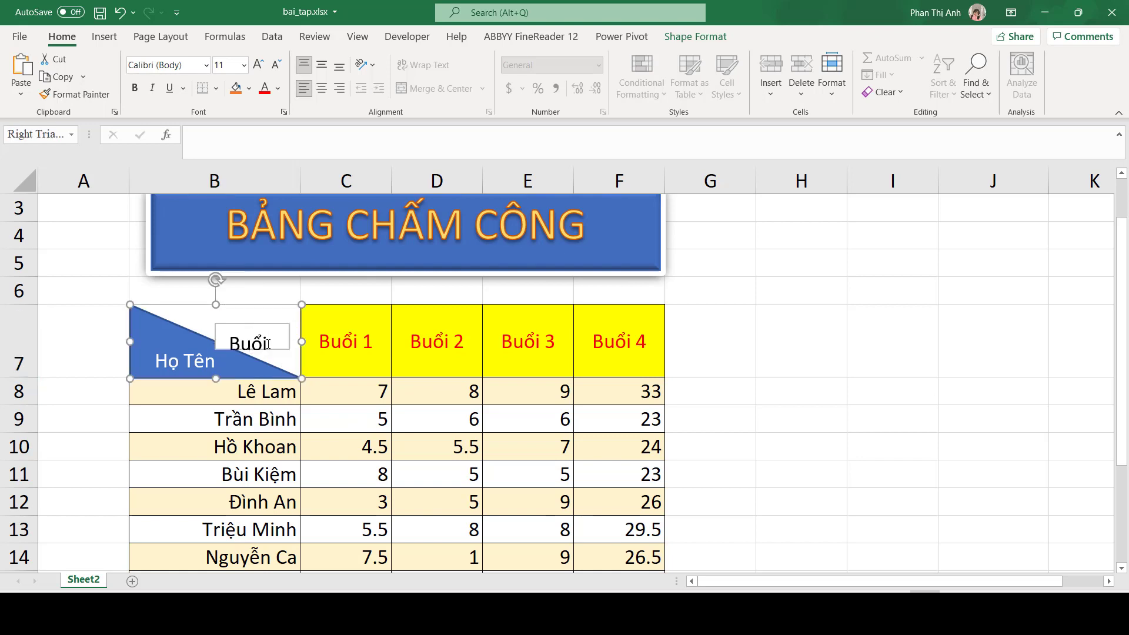
click(268, 344)
double_click(259, 344)
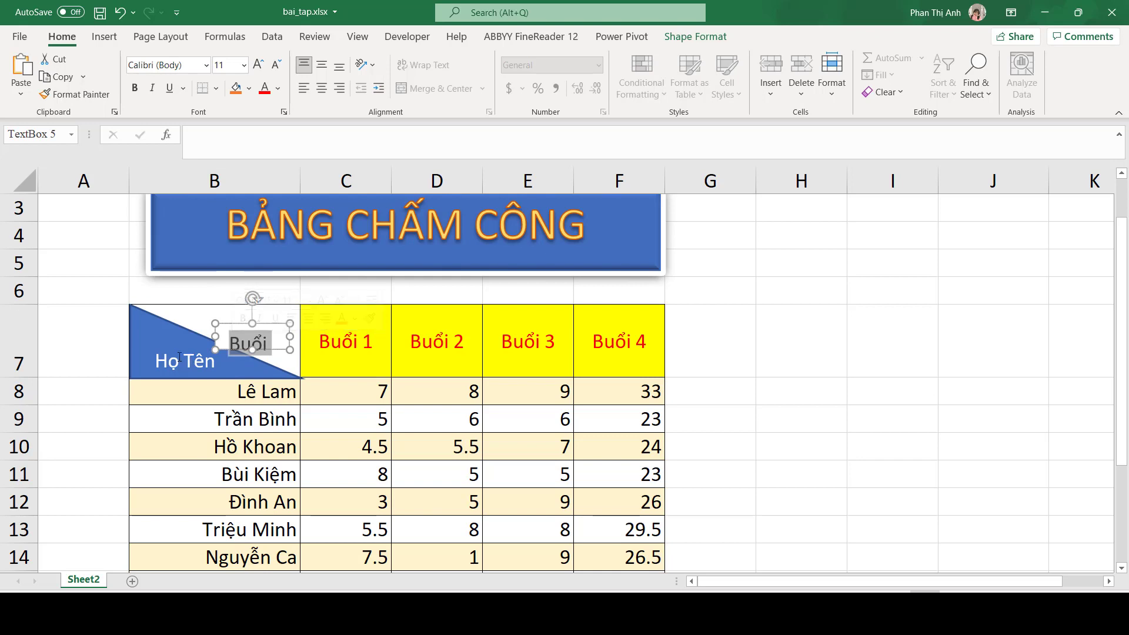
Set the Buổi text box margins to 0 cm top and bottom, 0.2 cm left, 0.4 cm right
right_click(262, 345)
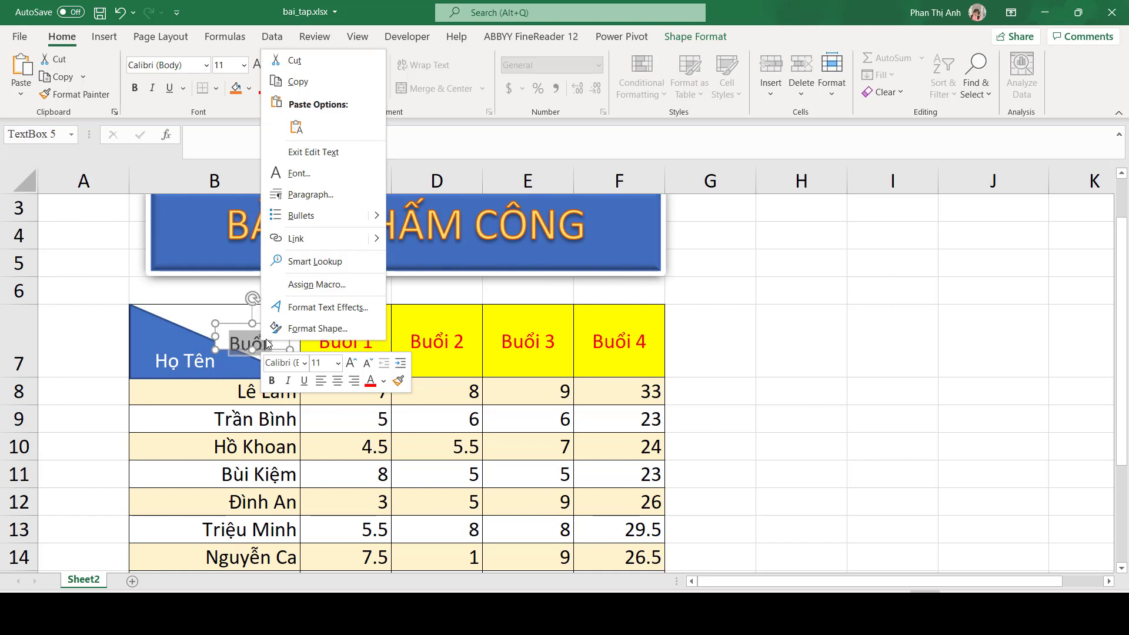
click(305, 311)
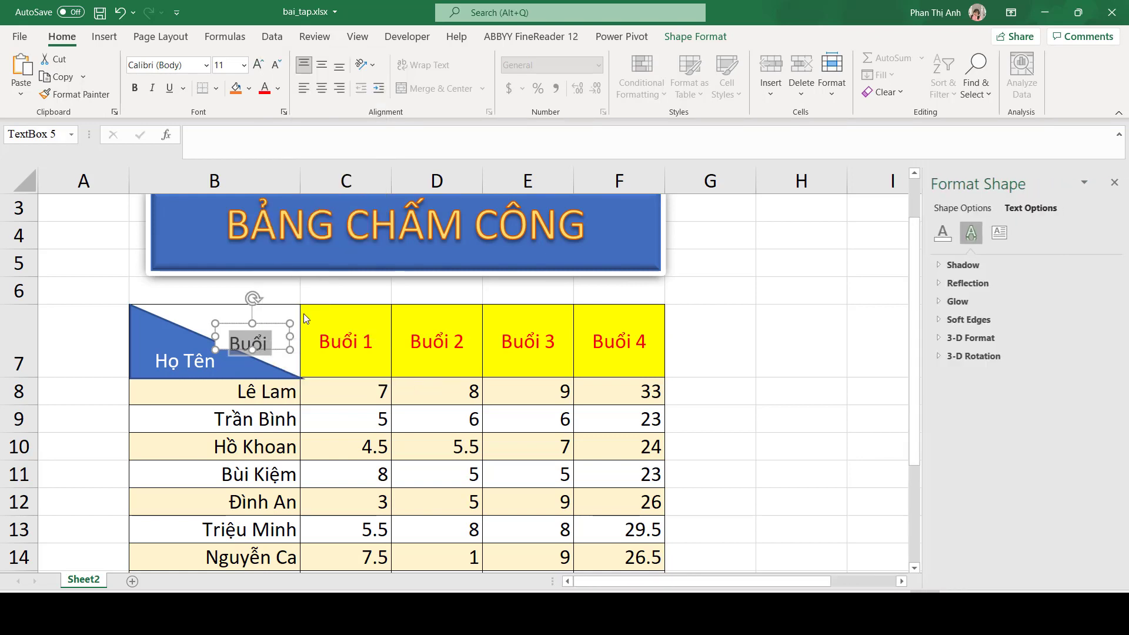
click(1000, 234)
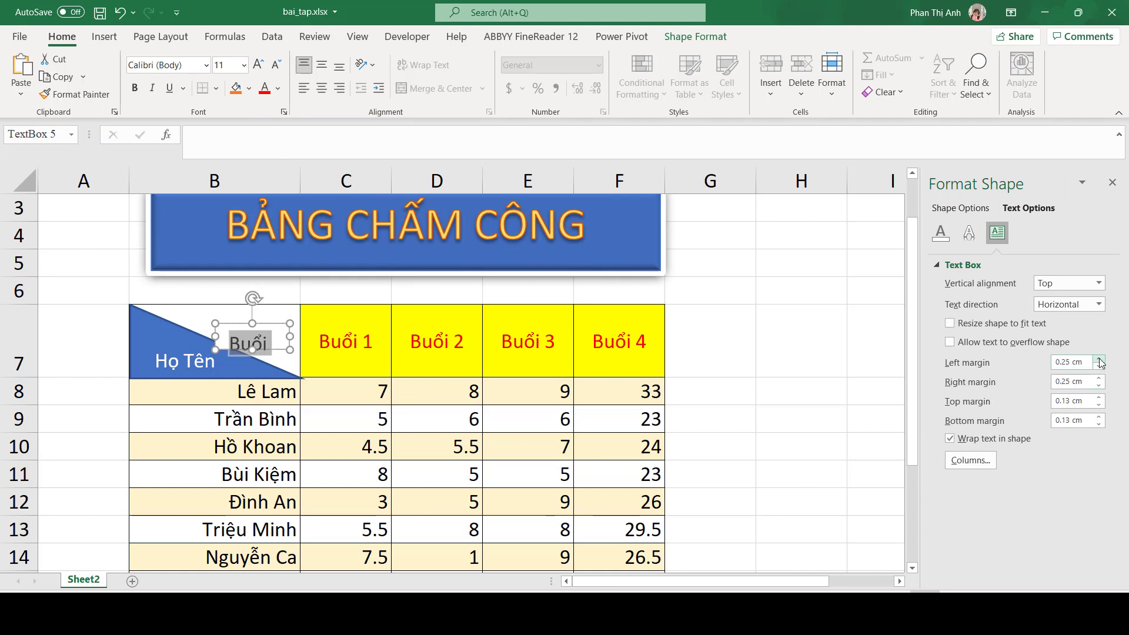
click(1099, 410)
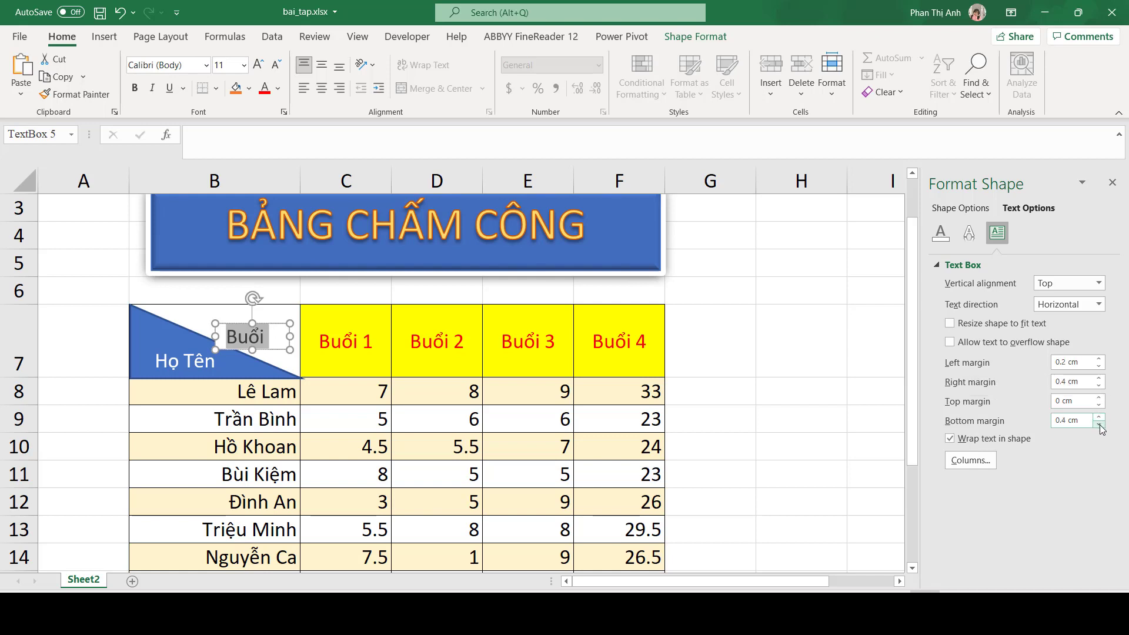
click(1102, 426)
click(838, 360)
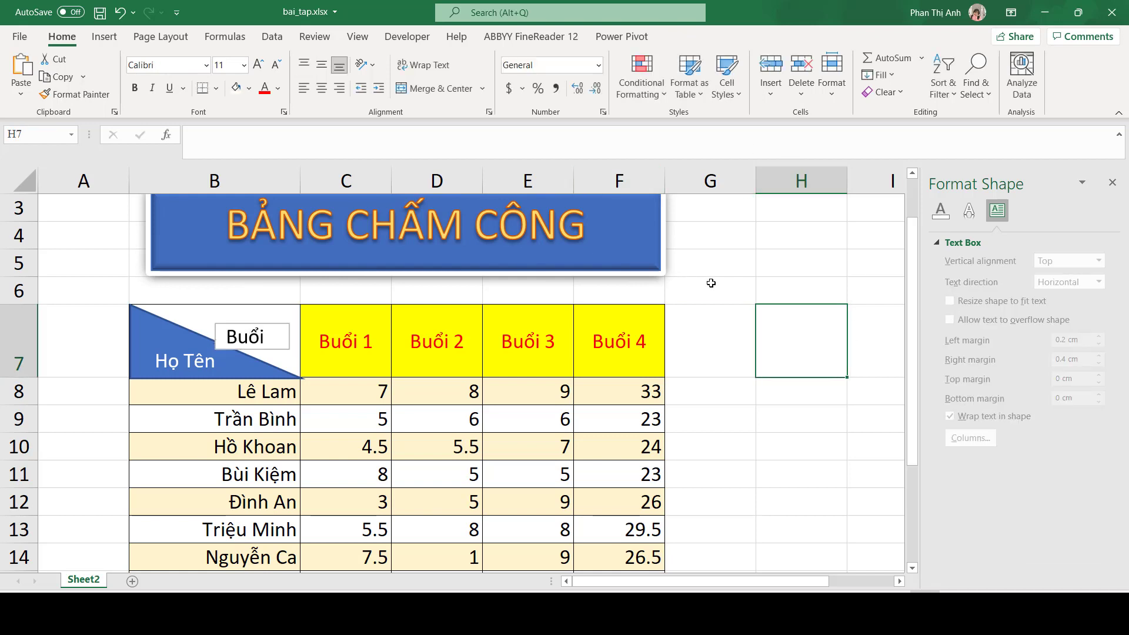
click(809, 414)
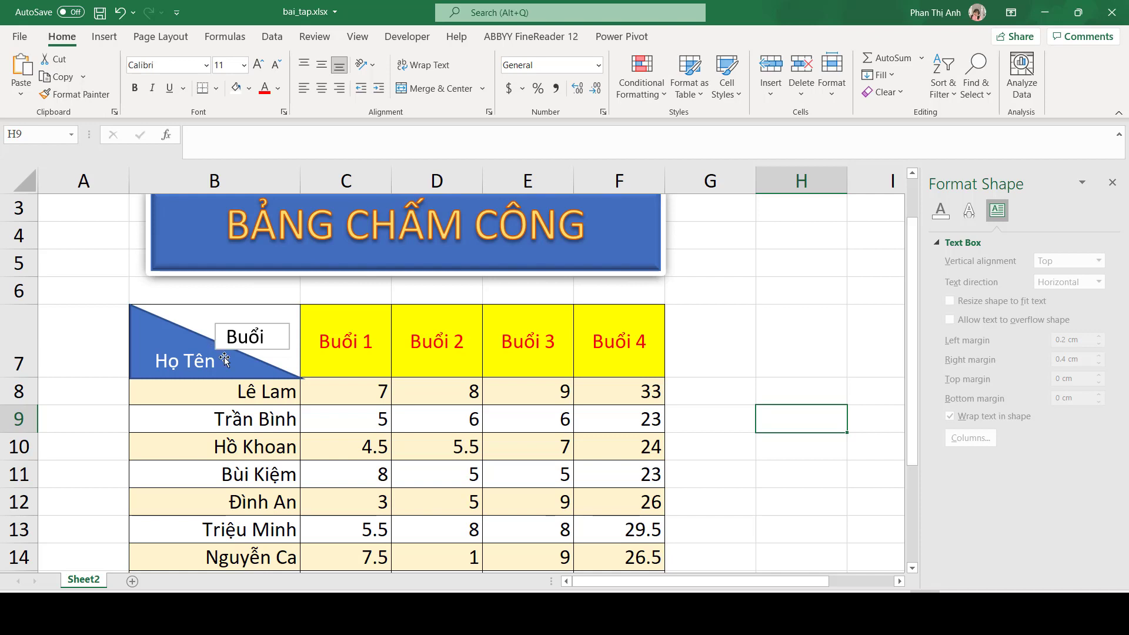
Apply the 'Transparent - Black, Dark 1' shape style to the Buổi text box
key(Up)
key(Up)
key(Up)
click(277, 337)
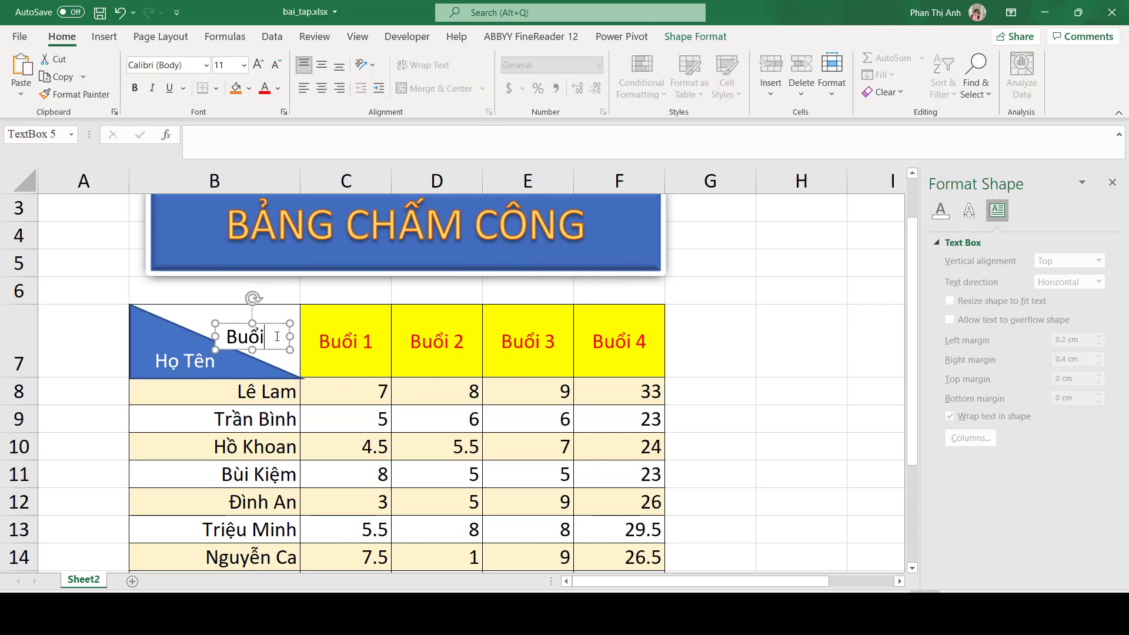
click(713, 40)
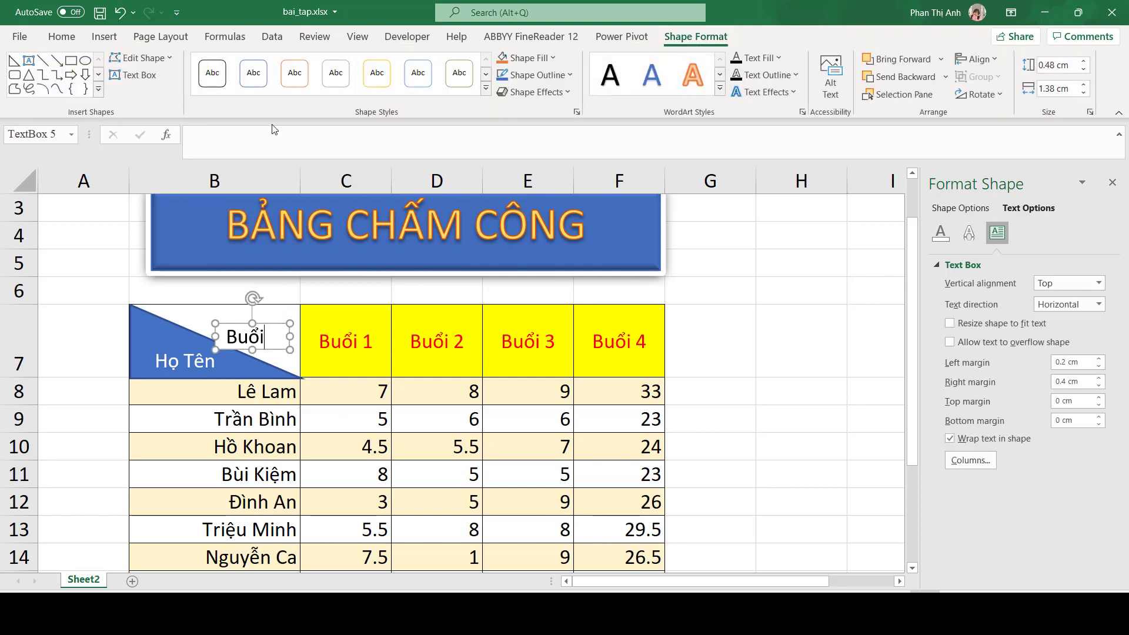
click(485, 91)
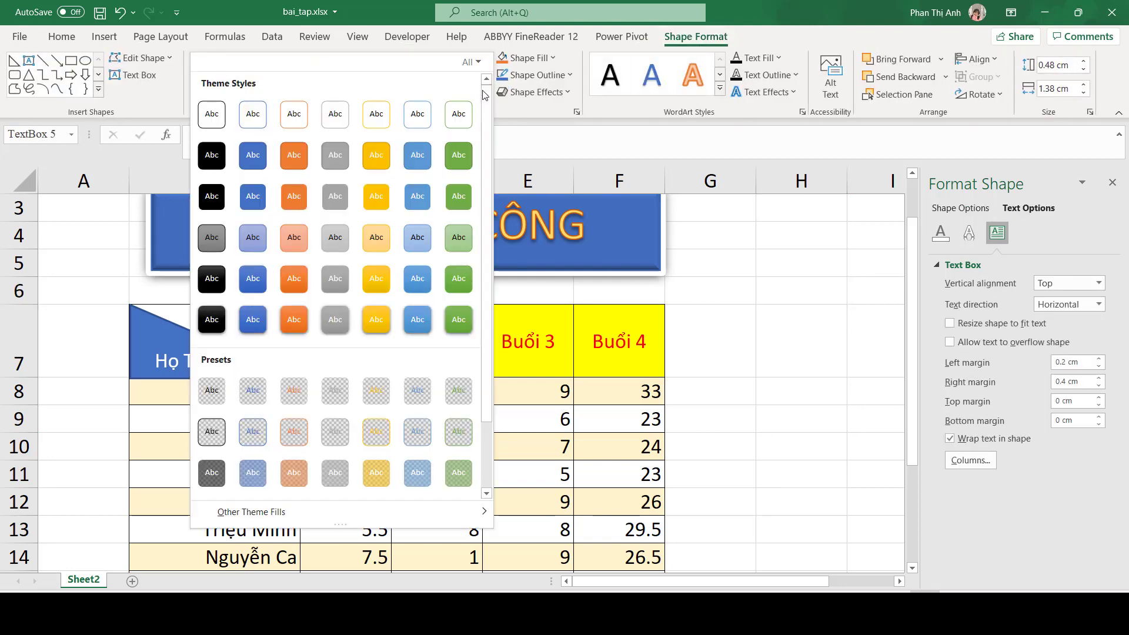
click(215, 391)
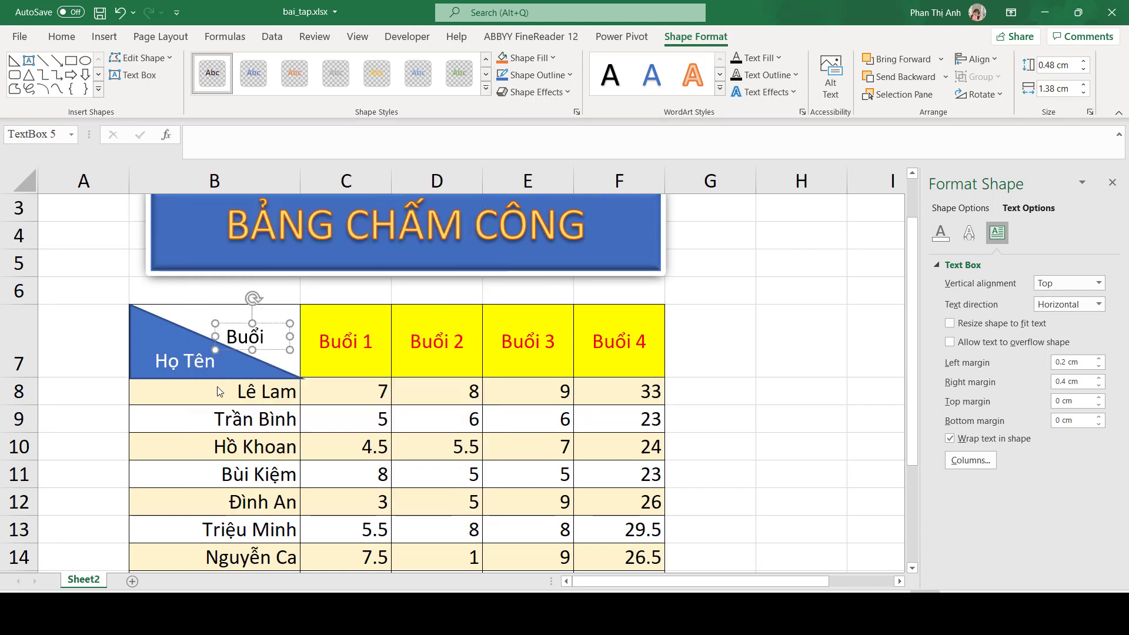
click(748, 329)
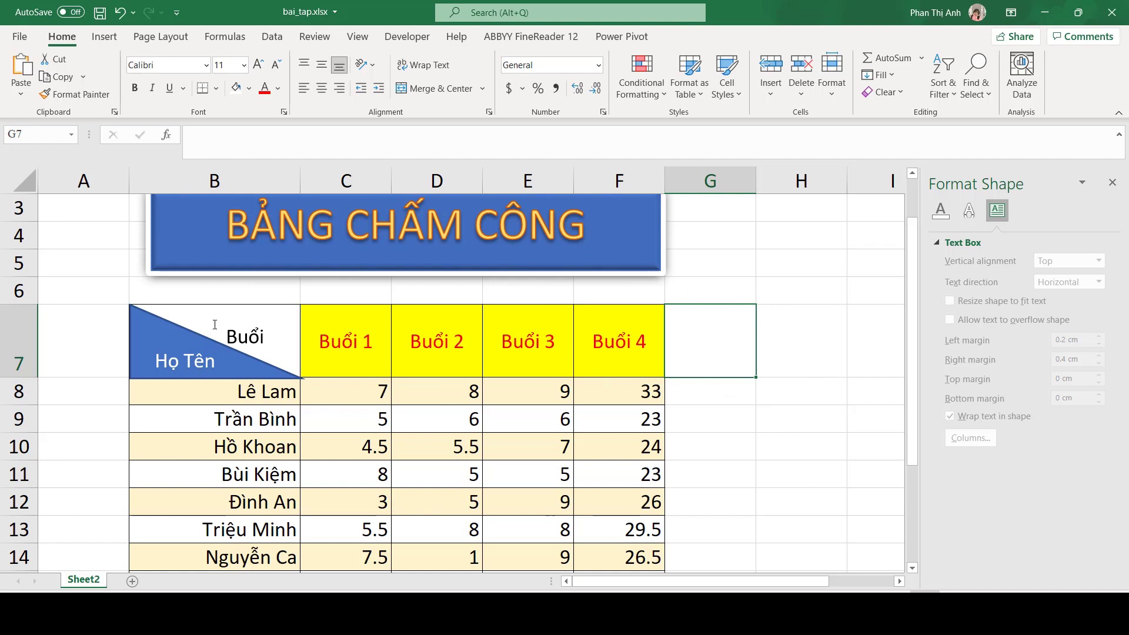
Give the diagonal triangle the orange shape style
click(176, 341)
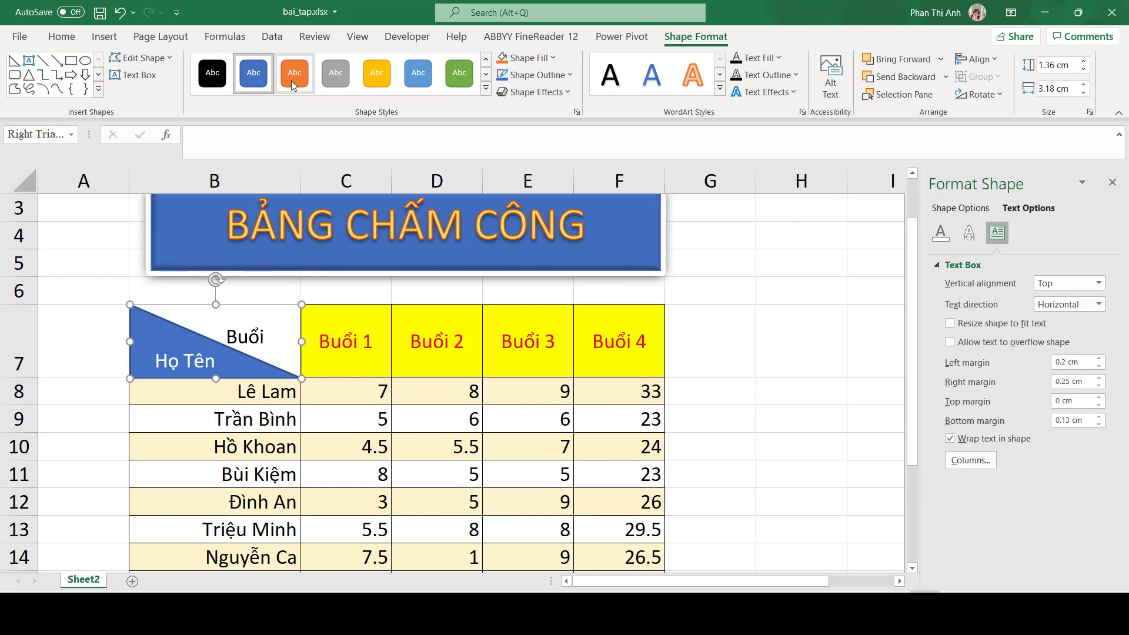
click(373, 84)
click(332, 284)
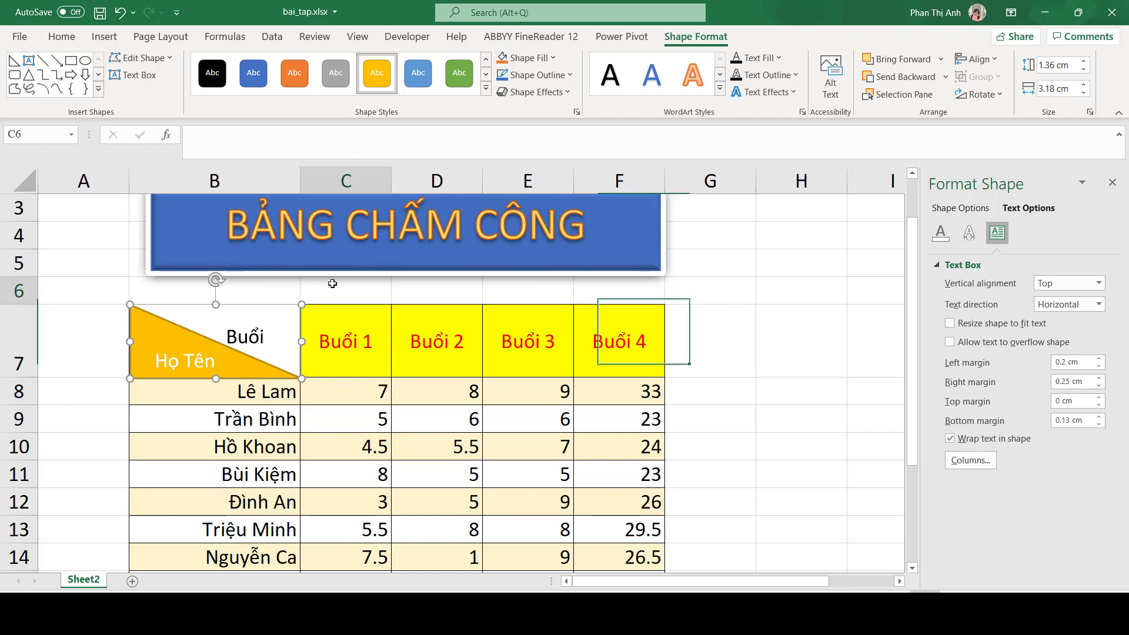
Fill cell B7 with light green
click(259, 317)
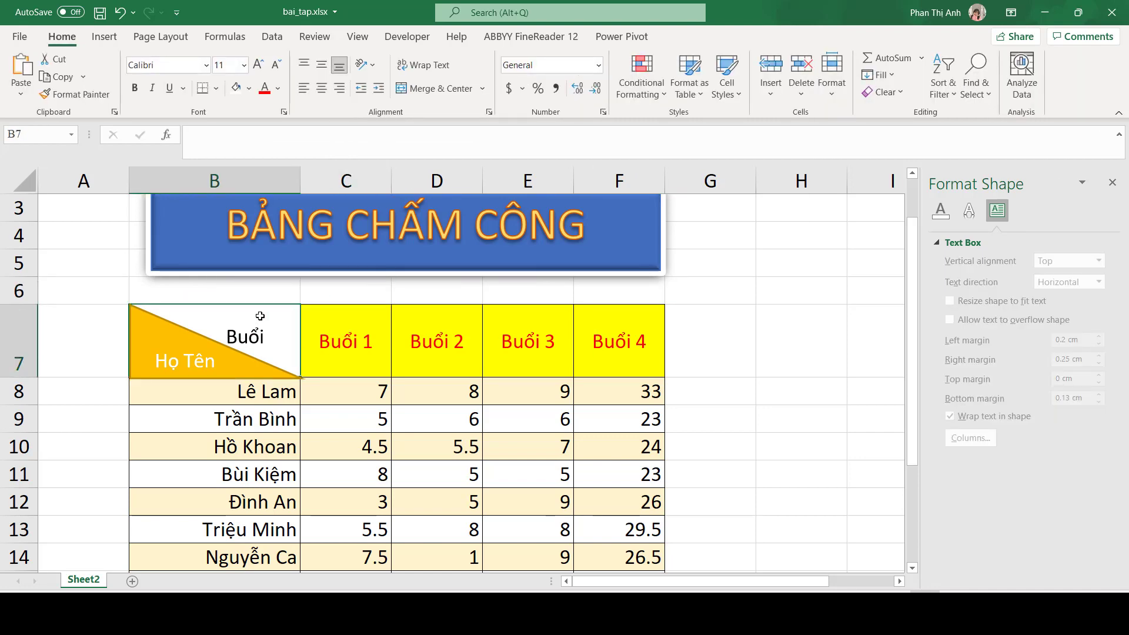
click(250, 89)
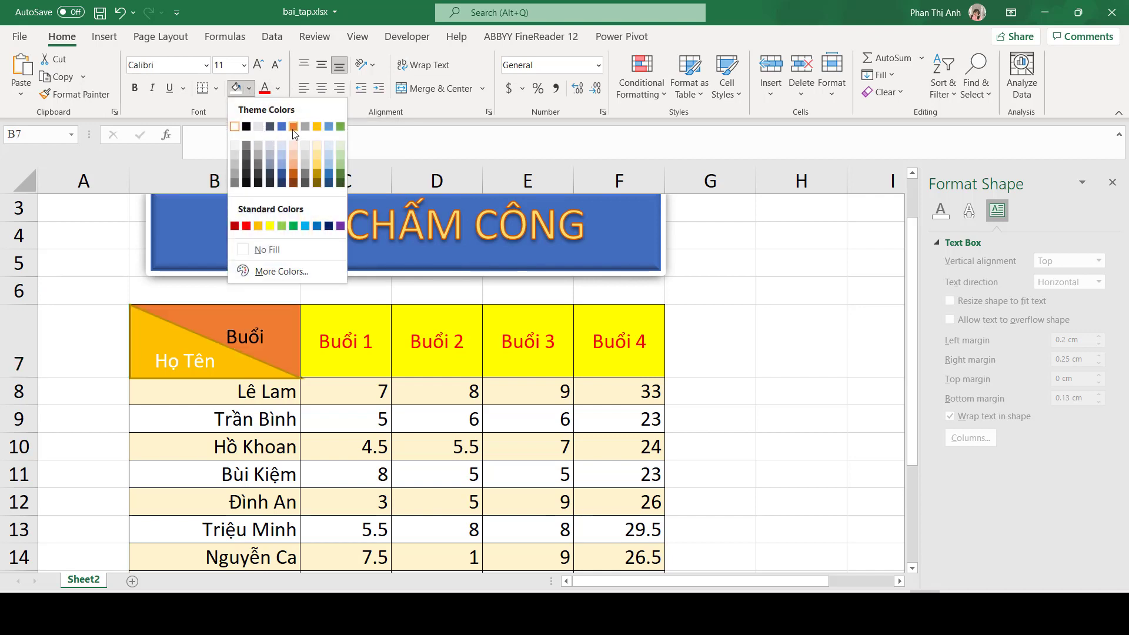
click(340, 166)
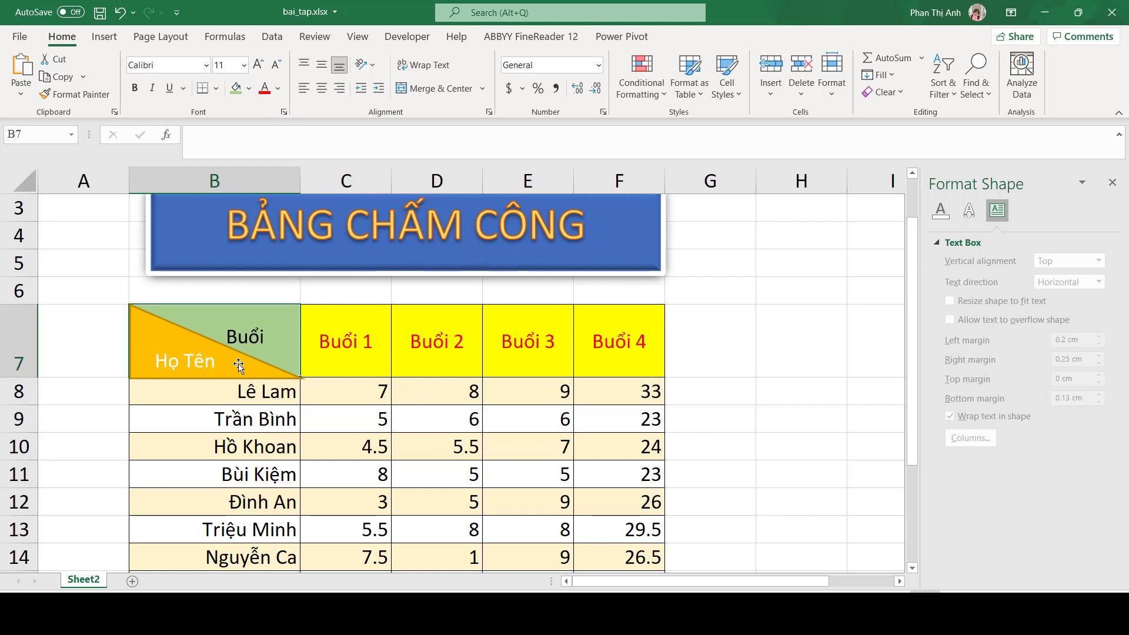
Resize the triangle's width and height to match cell B7
click(238, 365)
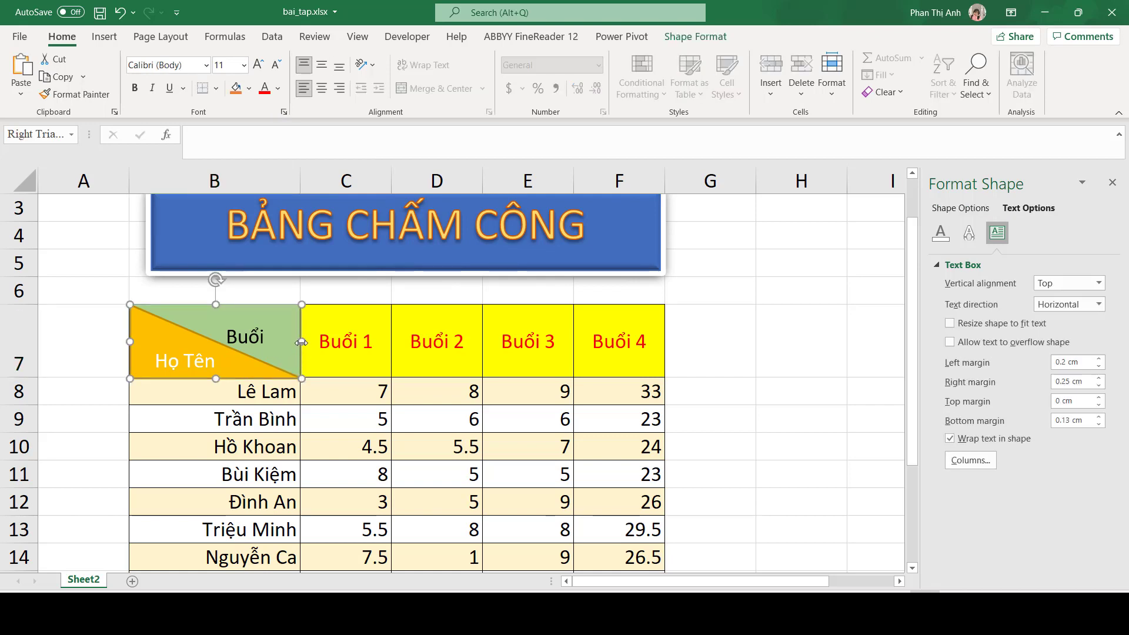
drag(301, 348, 296, 342)
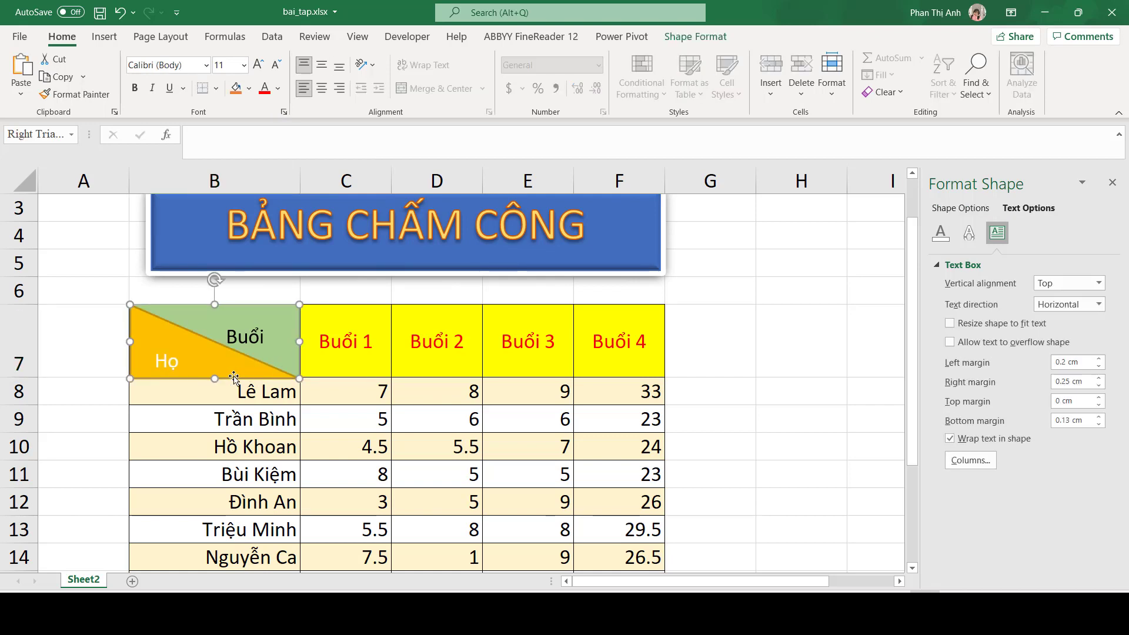
drag(214, 375, 215, 376)
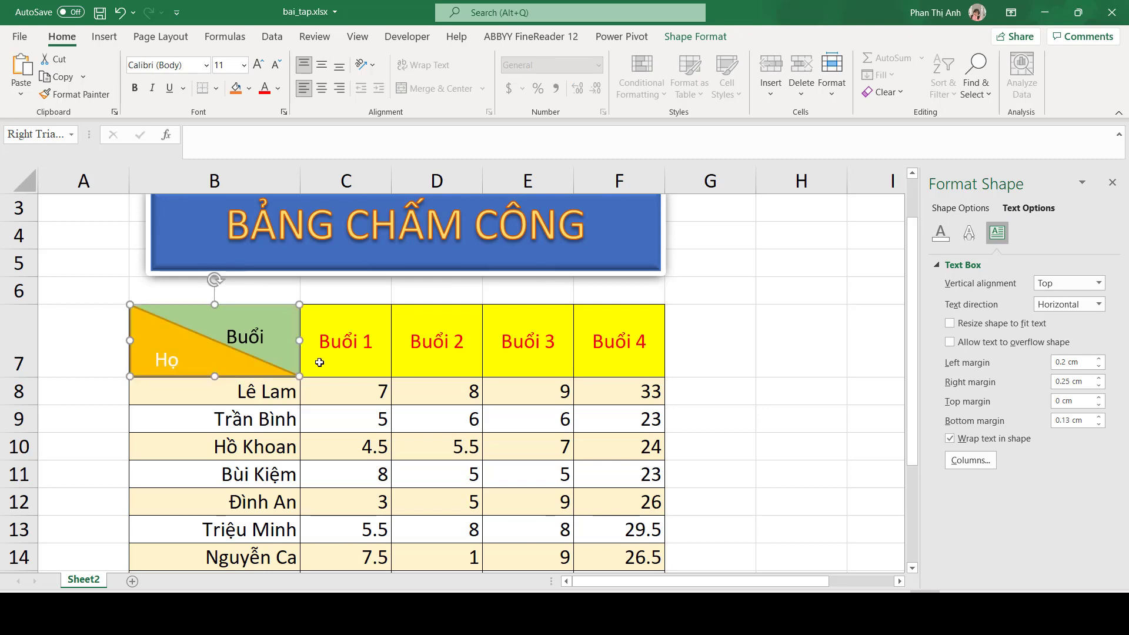
click(747, 362)
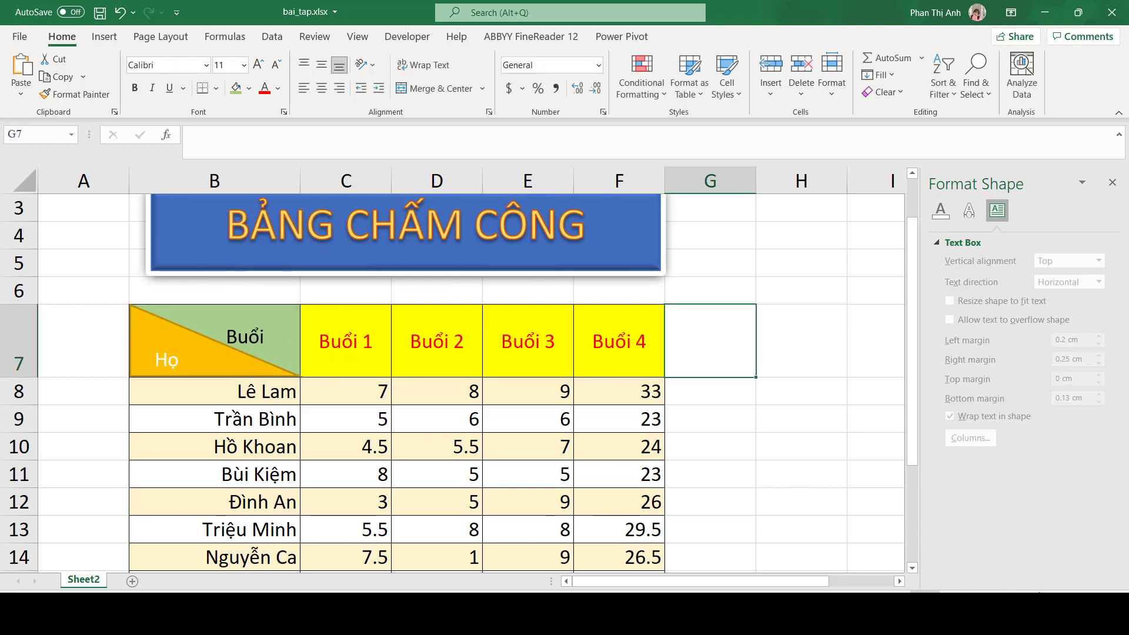
Select the label text inside the orange triangle
scroll(449, 453, down, 7)
scroll(596, 459, up, 2)
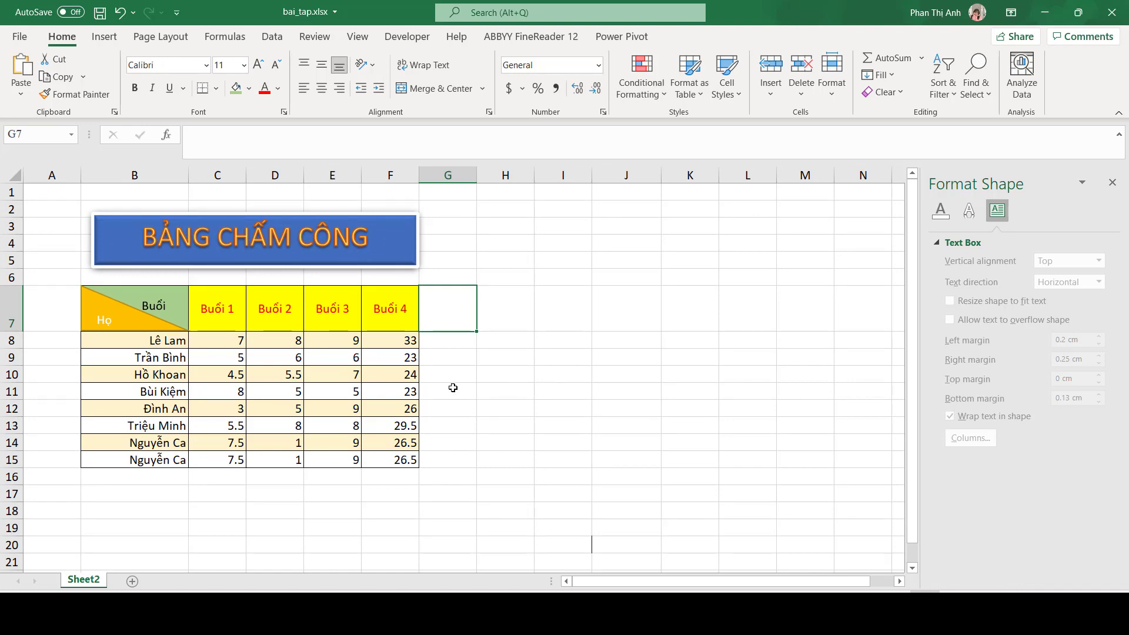
scroll(453, 388, up, 2)
scroll(429, 411, up, 2)
scroll(397, 448, down, 3)
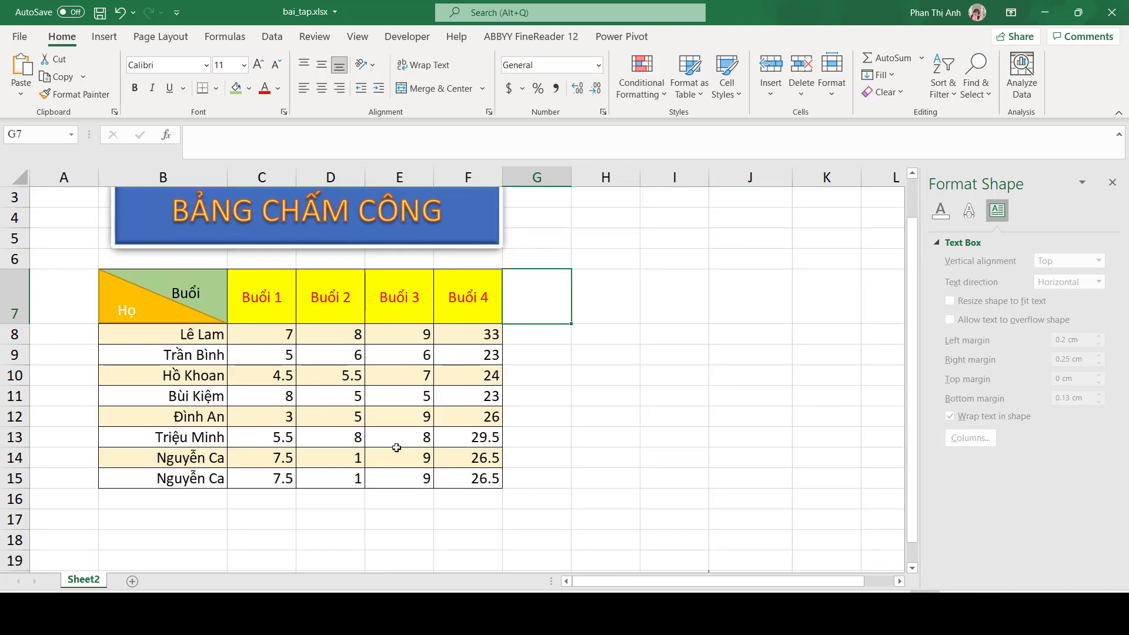
click(144, 317)
drag(143, 332, 126, 318)
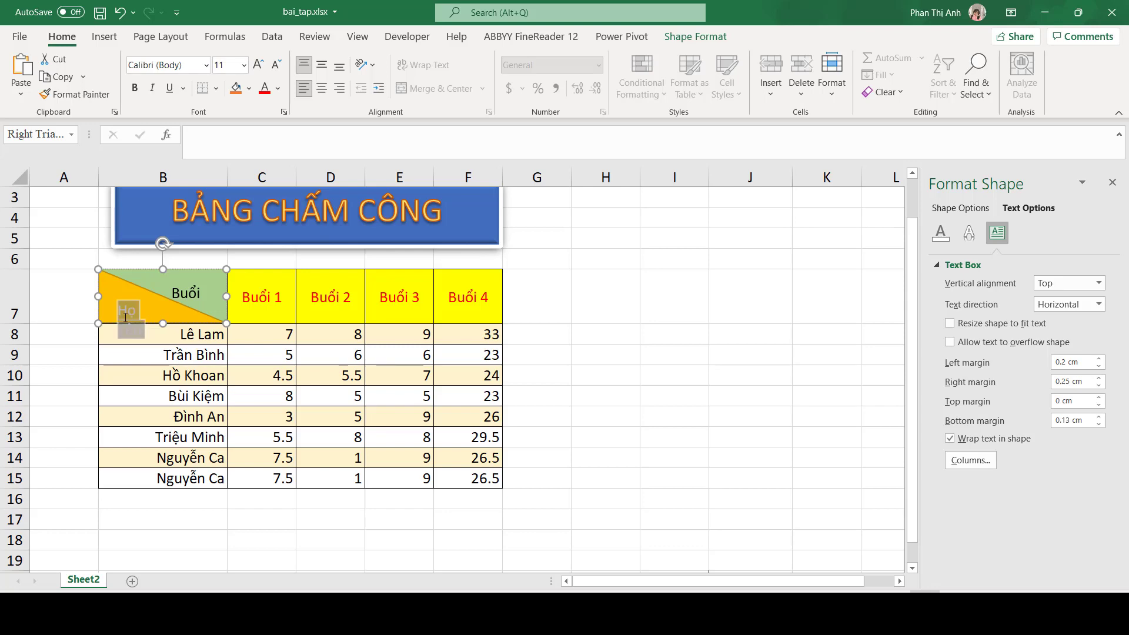
Set the triangle's left and right text margins to 0.2 cm so 'Họ Tên' fits one line
click(1098, 359)
click(1098, 359)
click(1098, 359)
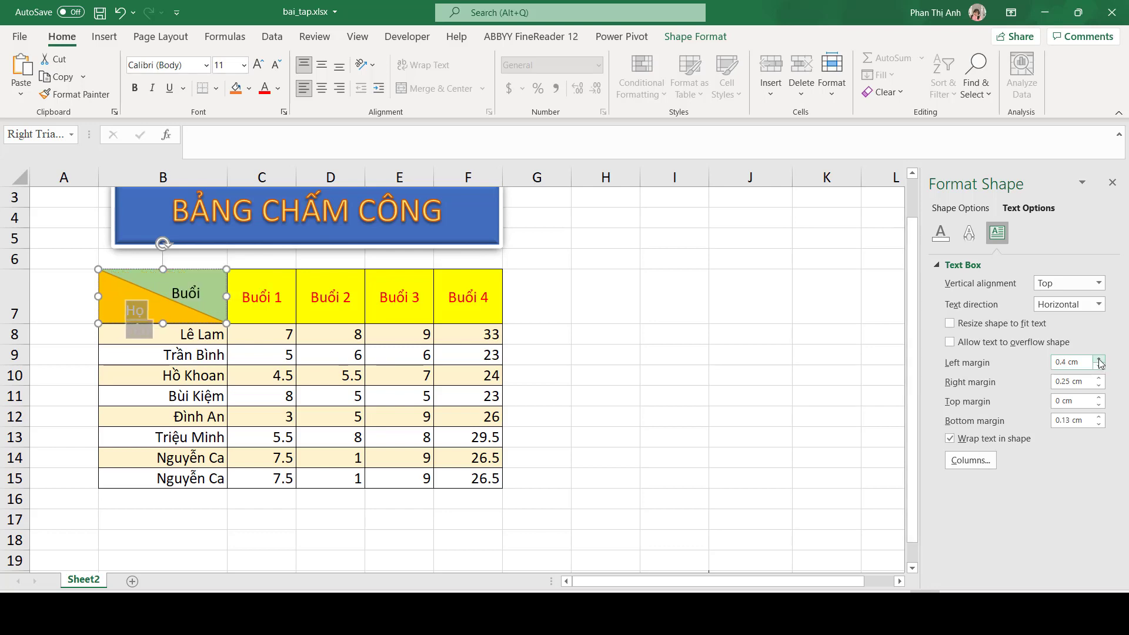
click(1099, 368)
click(1098, 368)
click(1098, 385)
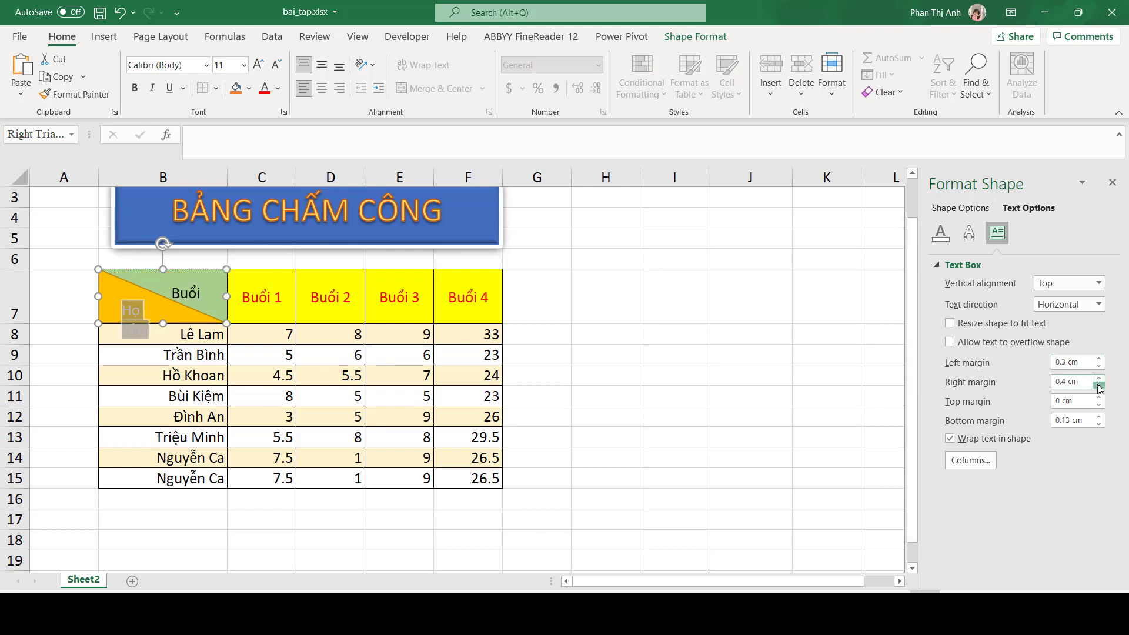
click(1098, 366)
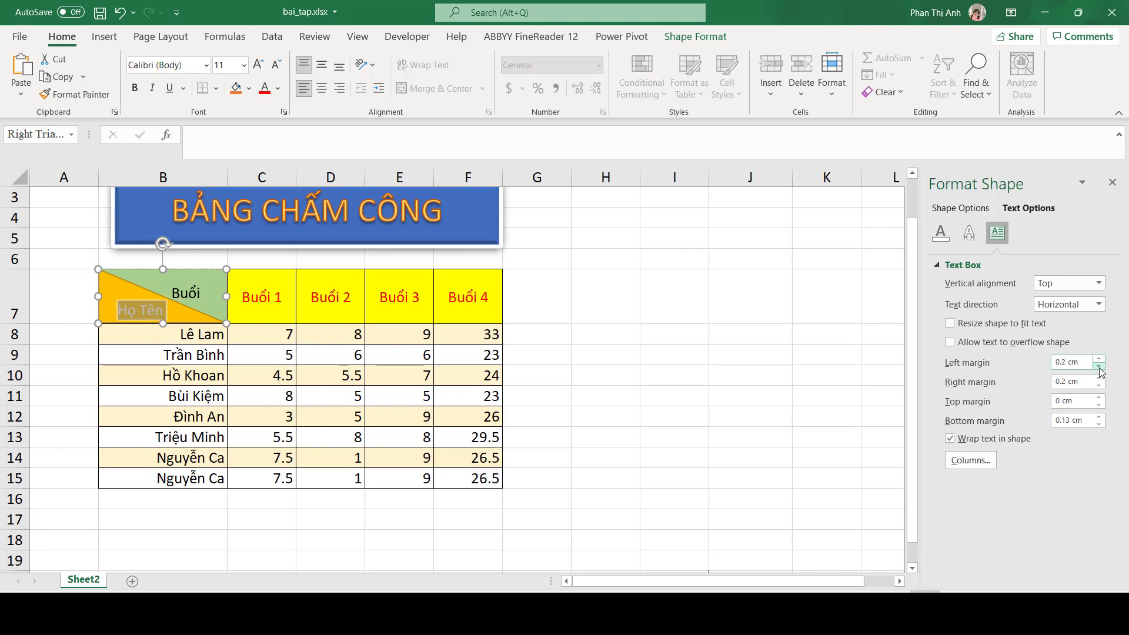
click(833, 356)
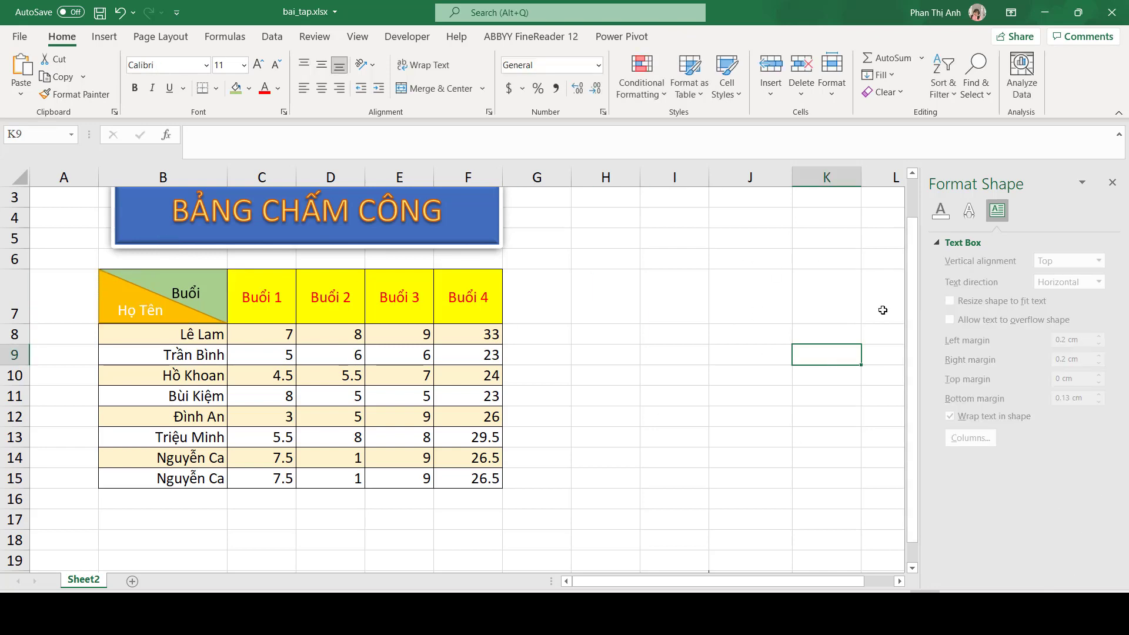
scroll(696, 376, down, 2)
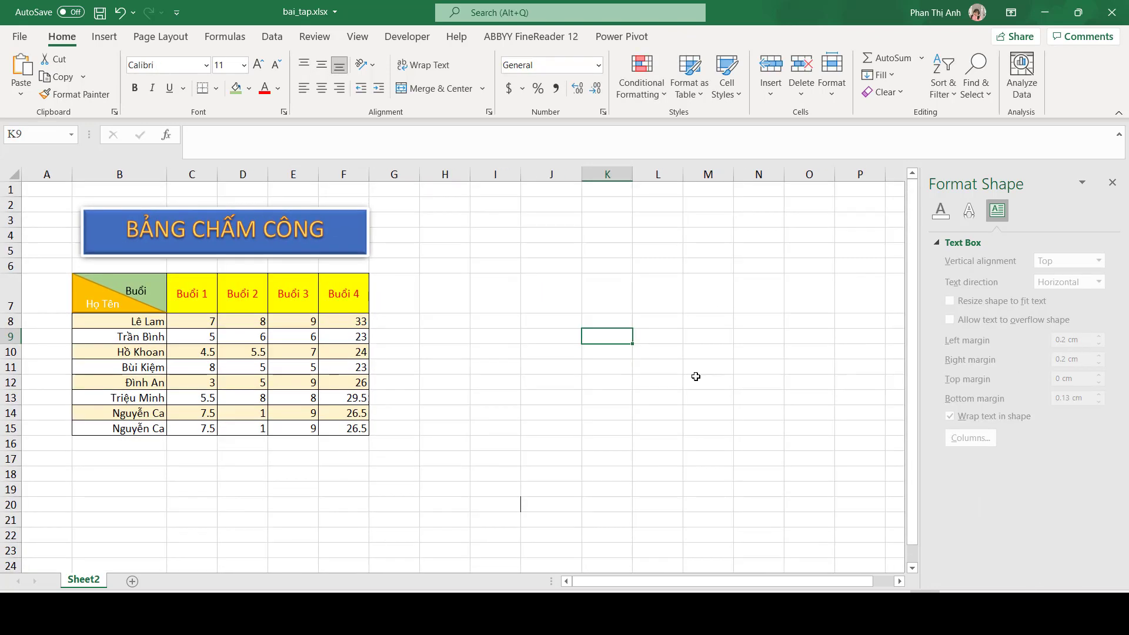